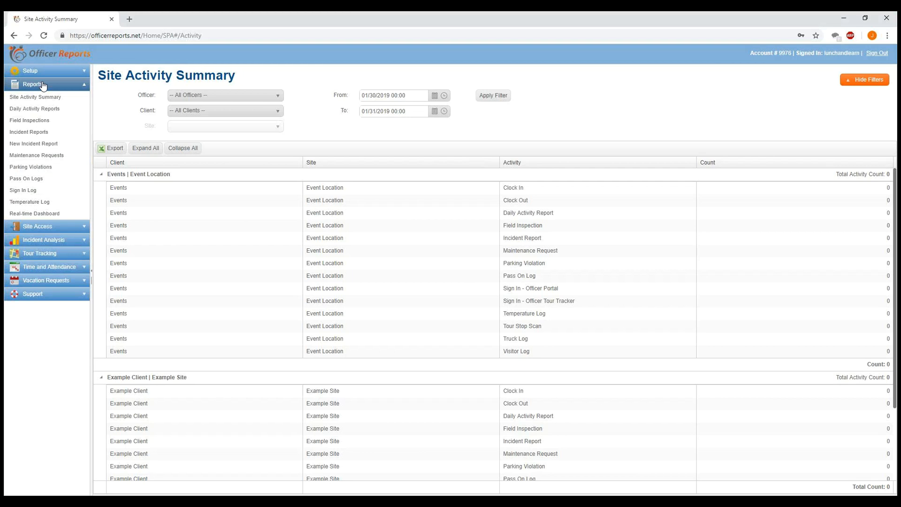
Open Example Site for editing from the site setup list and show its report options
click(41, 71)
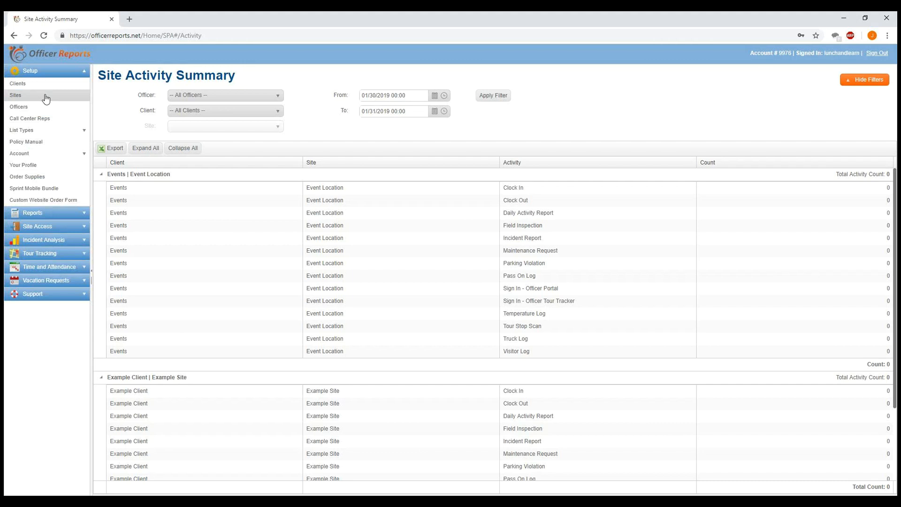
click(45, 96)
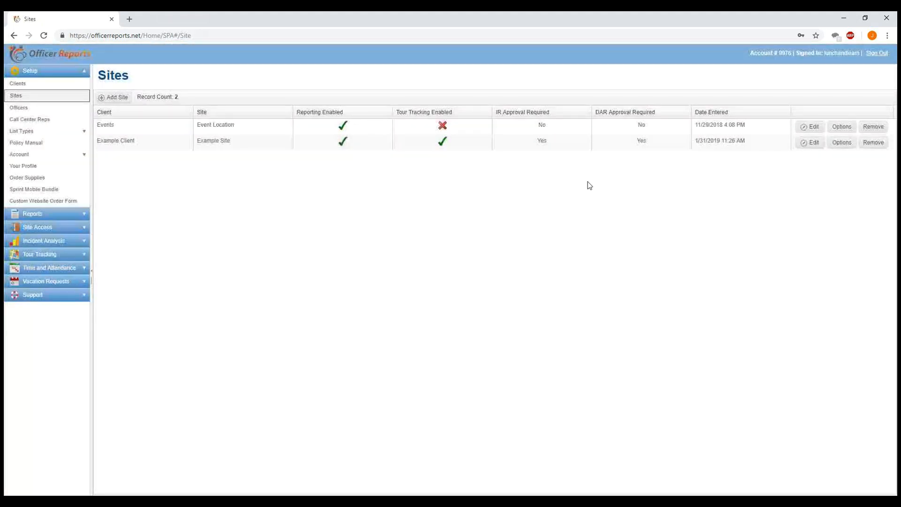
drag(197, 141, 257, 140)
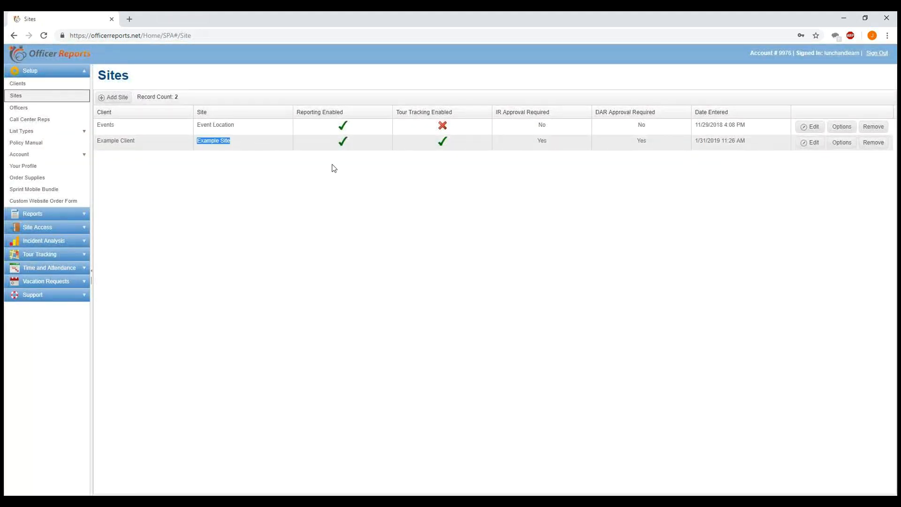
click(810, 142)
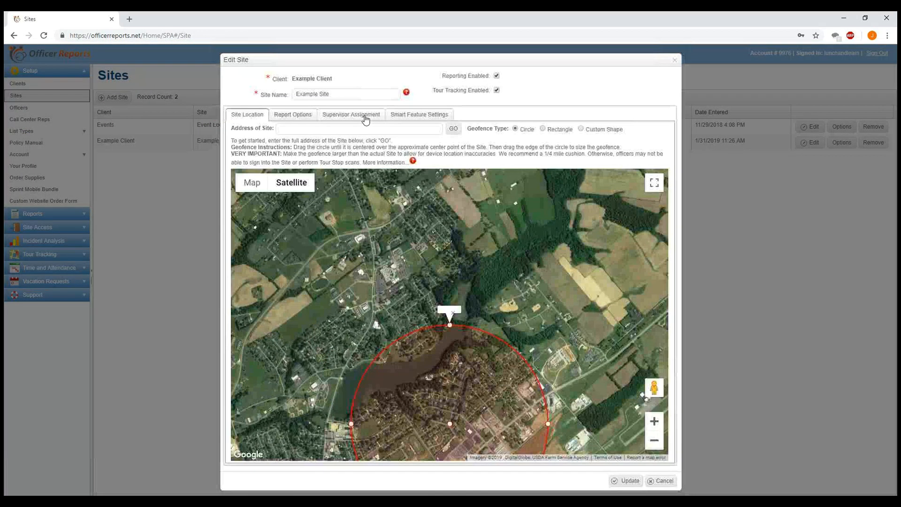
click(363, 125)
click(302, 116)
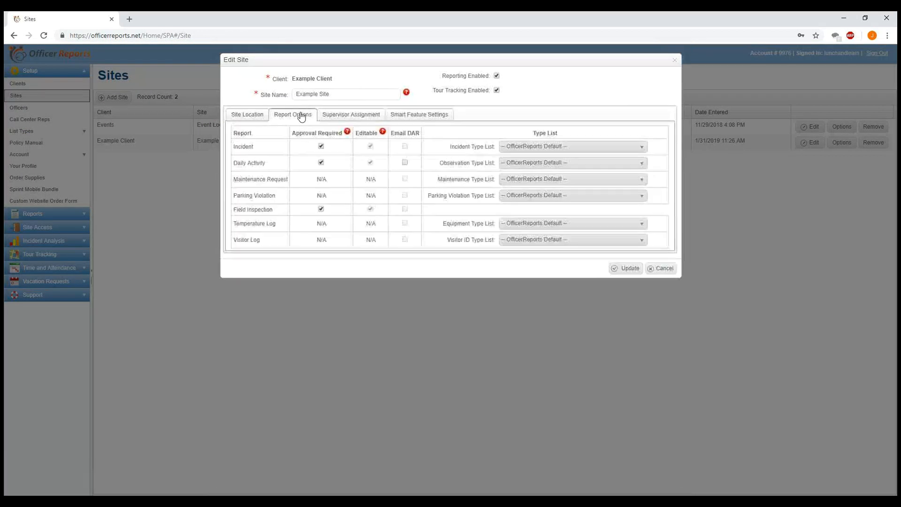
Enable Email DAR for the Daily Activity report in Example Site's report options and save the site
click(405, 163)
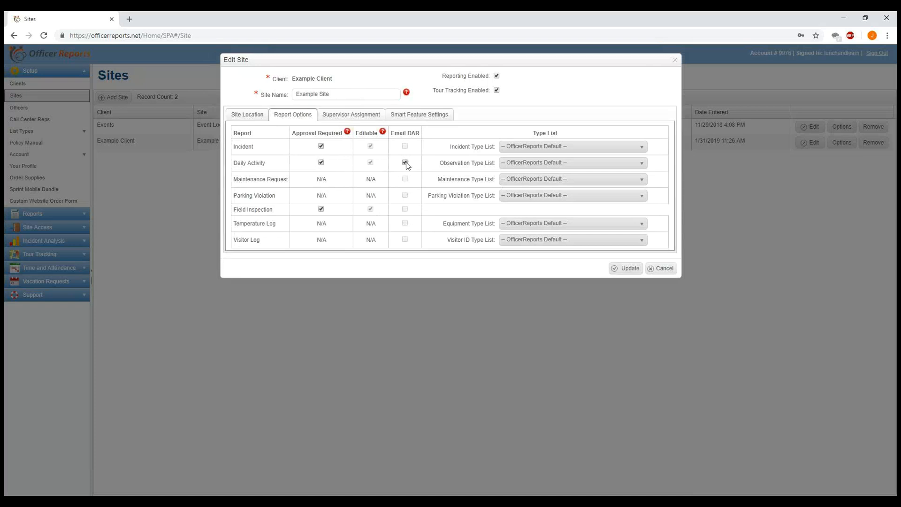
click(403, 163)
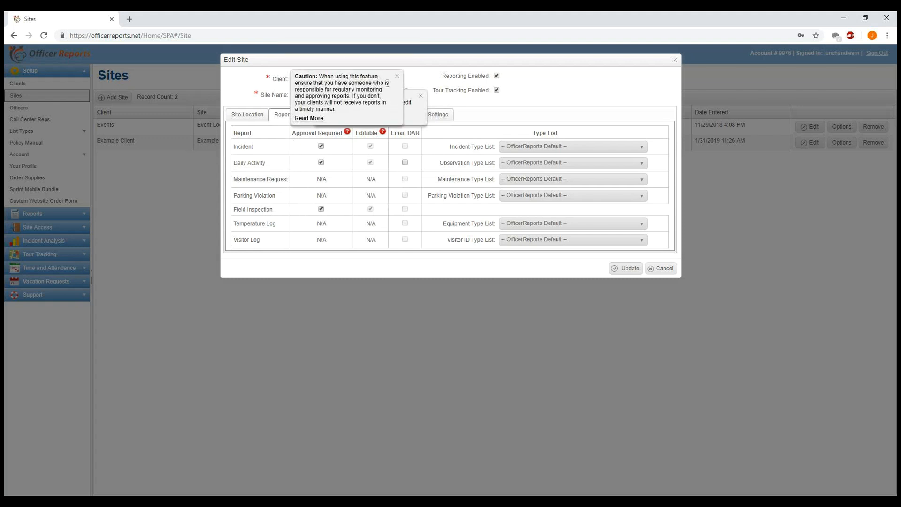
mouse_move(383, 132)
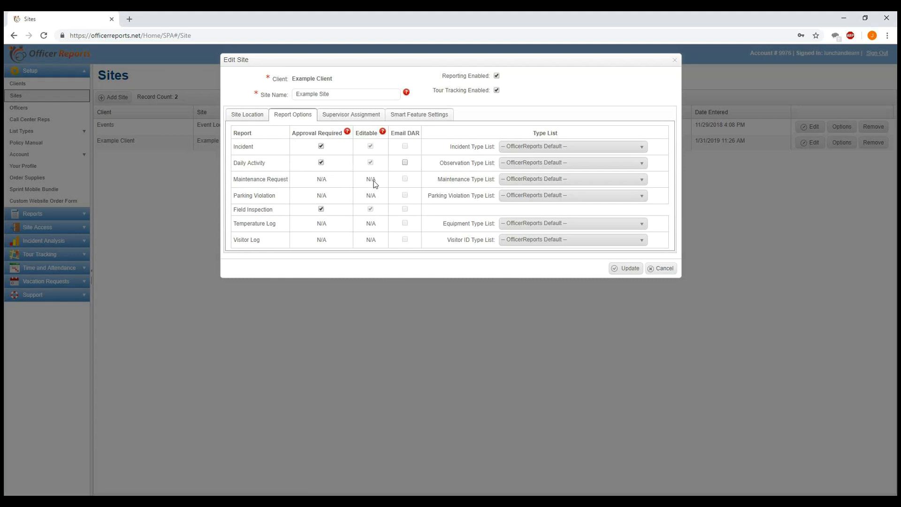
drag(391, 135, 417, 135)
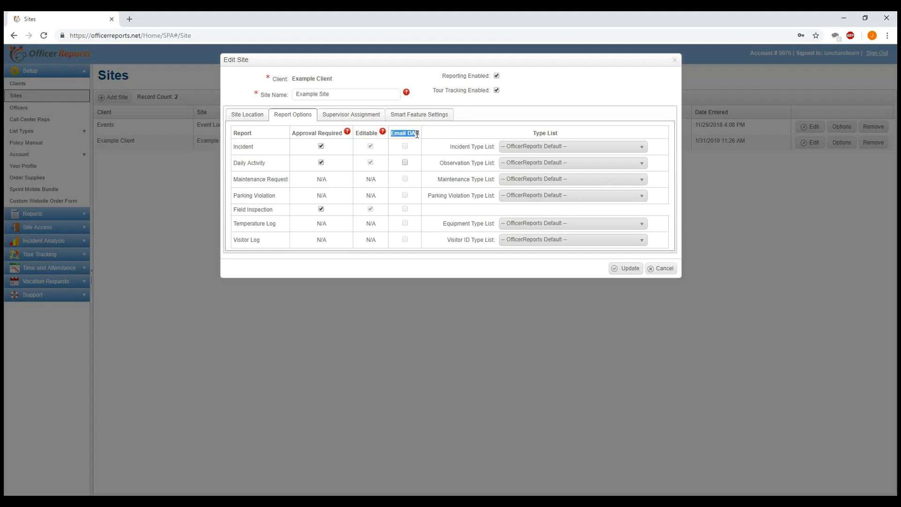
click(406, 163)
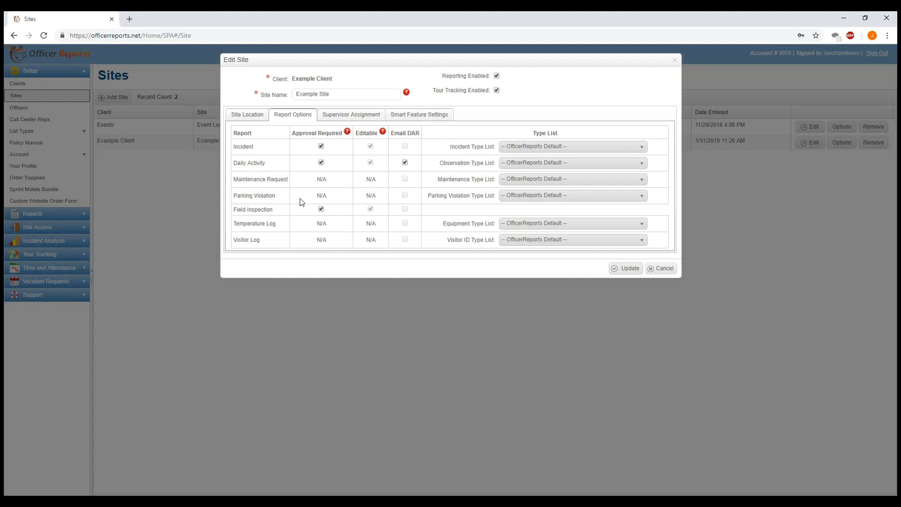
click(627, 268)
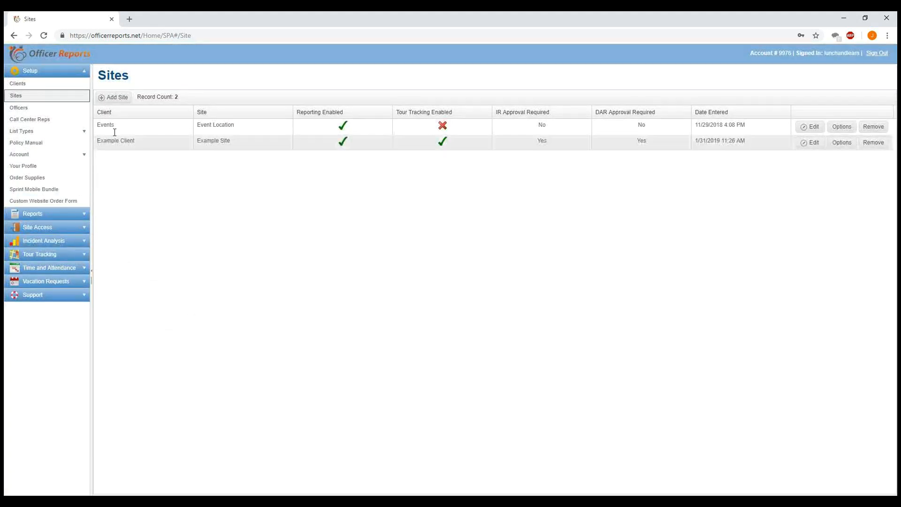
Open the incident reports list and check the approval status of the Example Site report
click(50, 214)
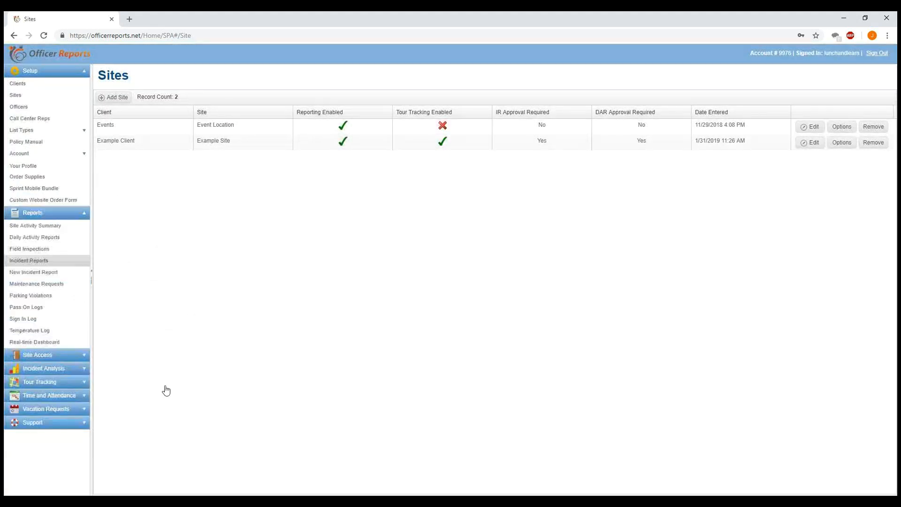
click(48, 67)
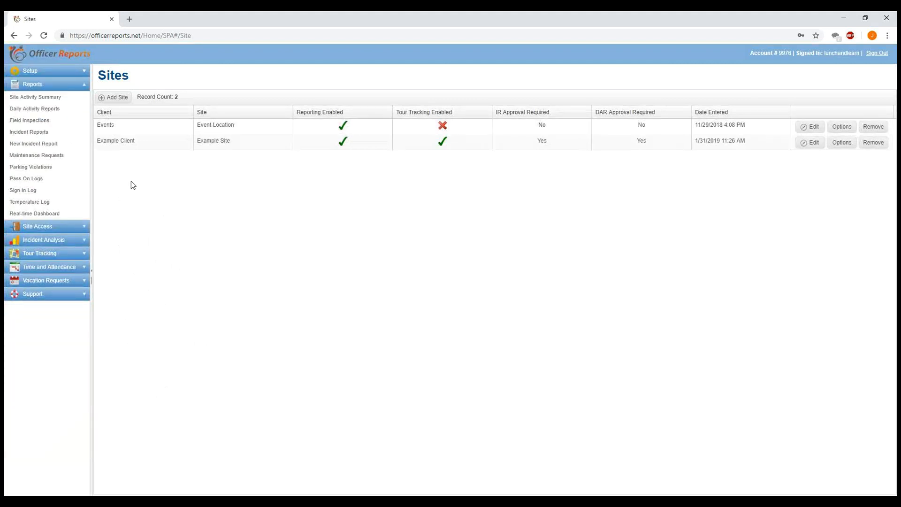
click(47, 133)
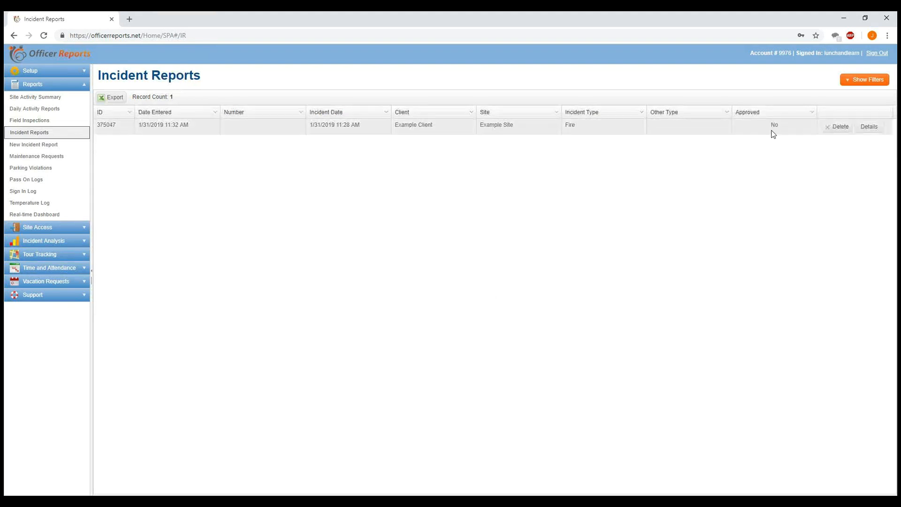
drag(769, 127, 785, 127)
Open the daily activity reports list and compare the approval status of the Example Site and Event Location reports
click(69, 109)
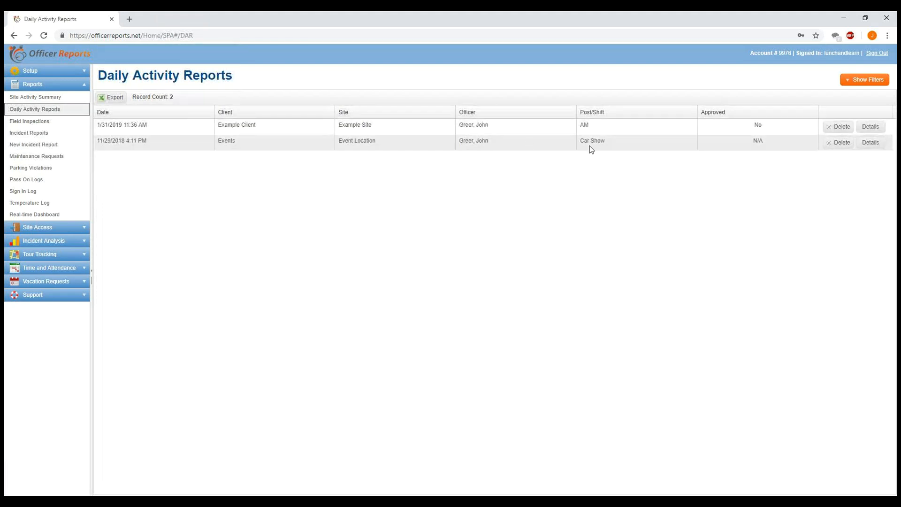
drag(790, 140, 753, 141)
drag(751, 126, 772, 129)
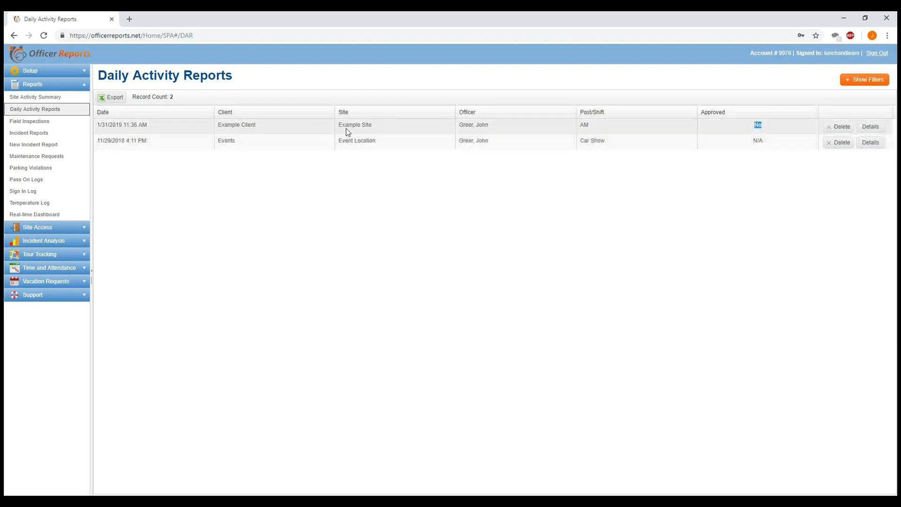
click(718, 136)
drag(754, 126, 776, 127)
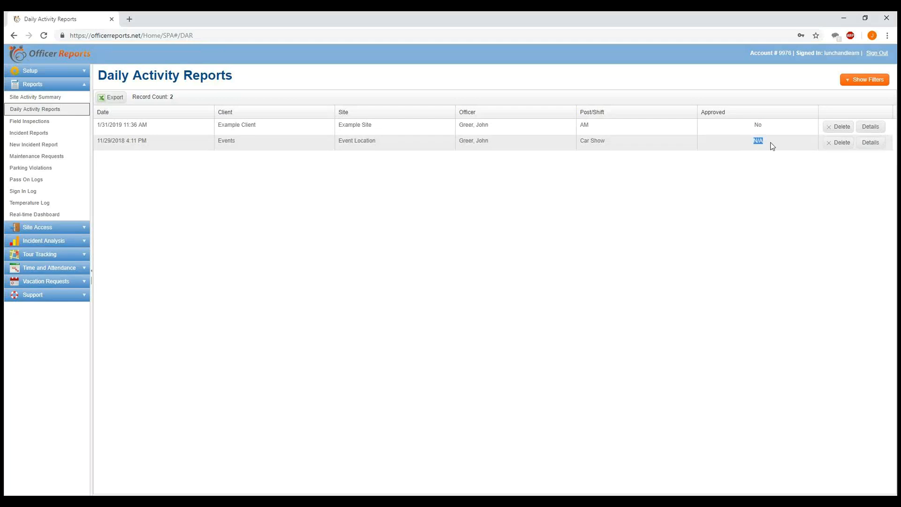
drag(741, 126, 769, 131)
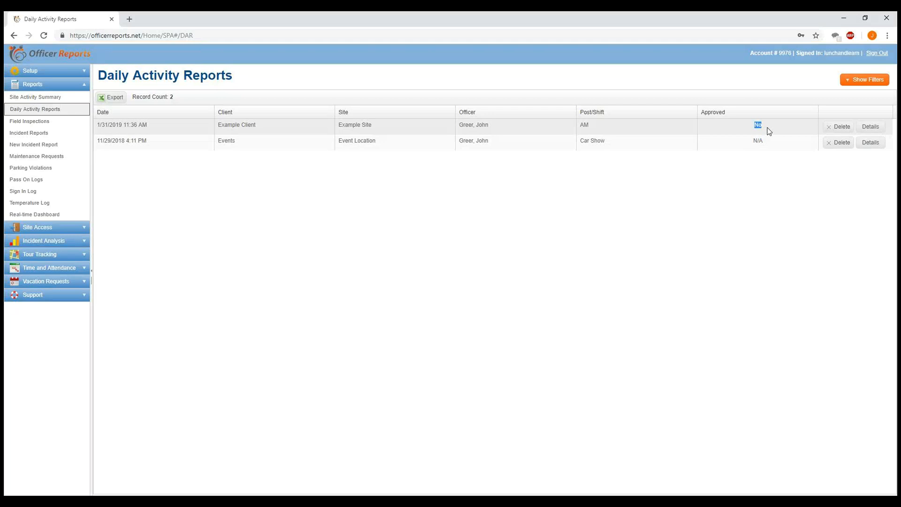
drag(737, 144, 770, 147)
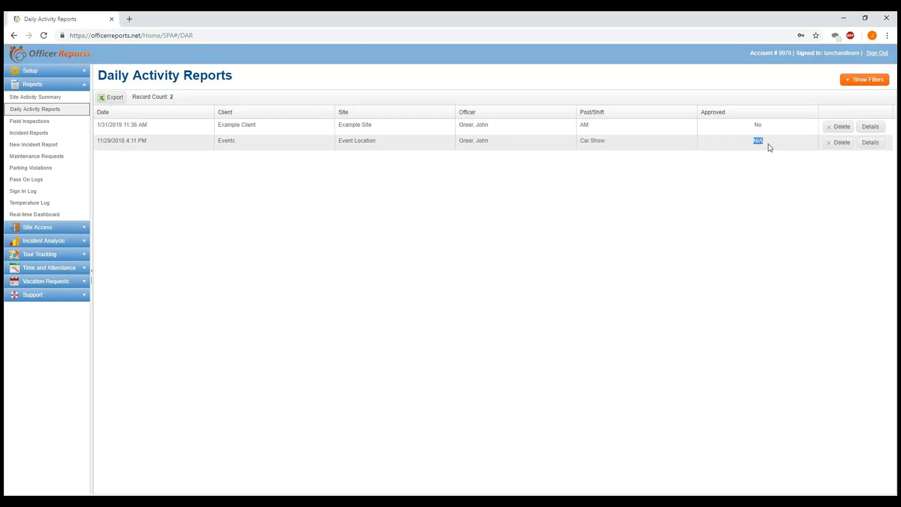
click(740, 150)
click(653, 243)
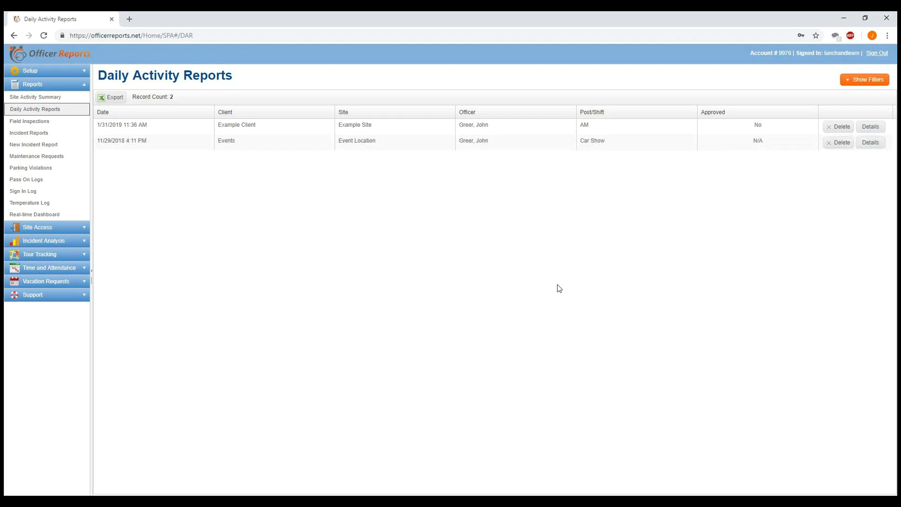
Return to the incident reports list and open the details of the Example Site fire report
click(49, 133)
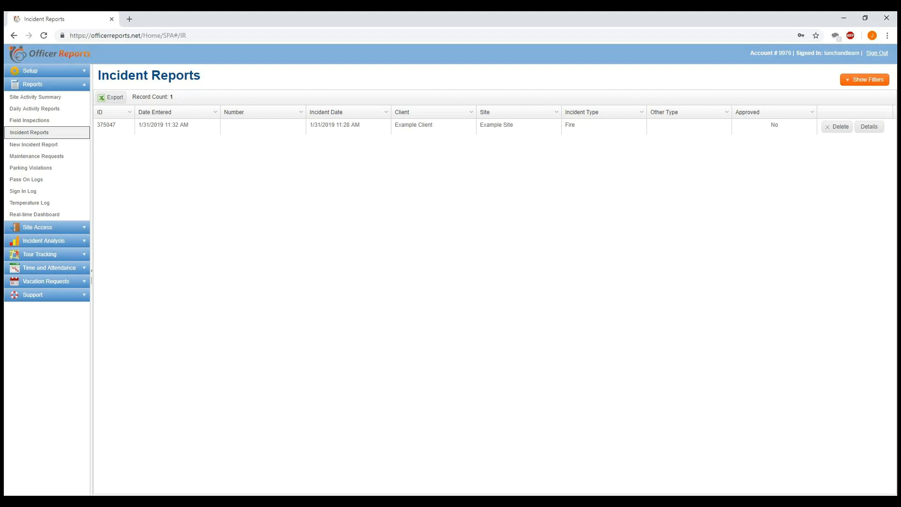
right_click(866, 266)
click(620, 268)
click(860, 133)
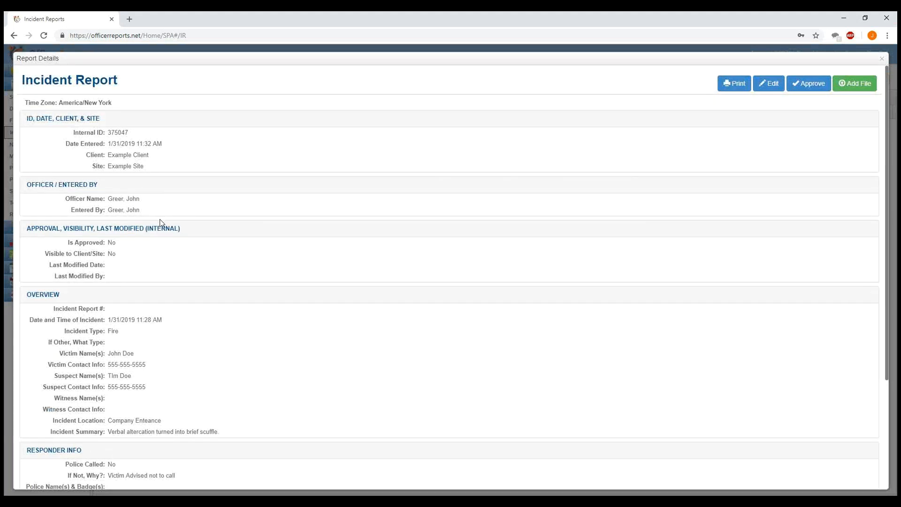
Examine the incident report's approval, client visibility and last-modified fields, its incident type and its written details
scroll(160, 222, down, 1)
drag(68, 193, 117, 196)
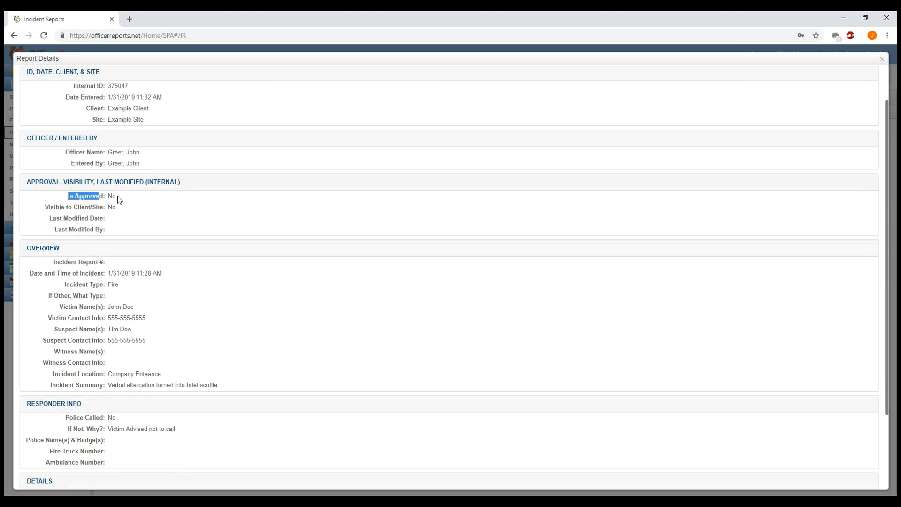
drag(44, 207, 106, 209)
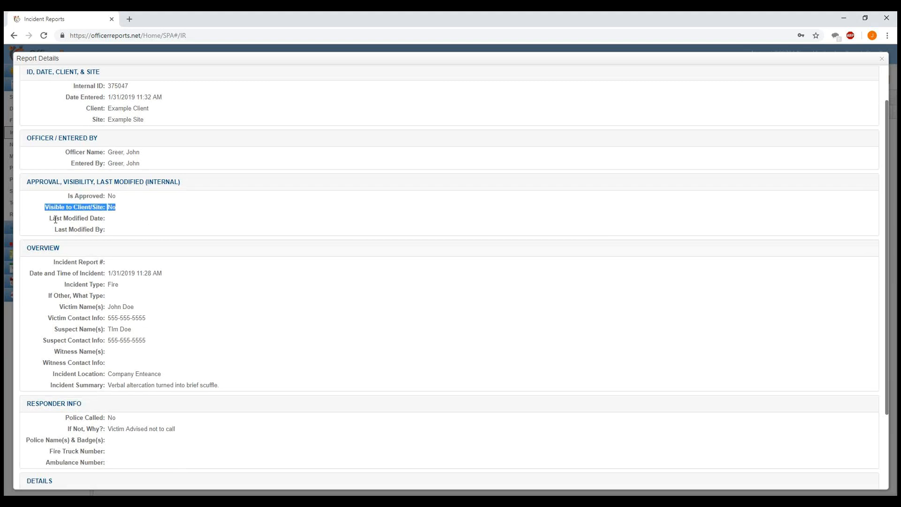
scroll(54, 216, down, 1)
click(51, 172)
drag(51, 172, 114, 188)
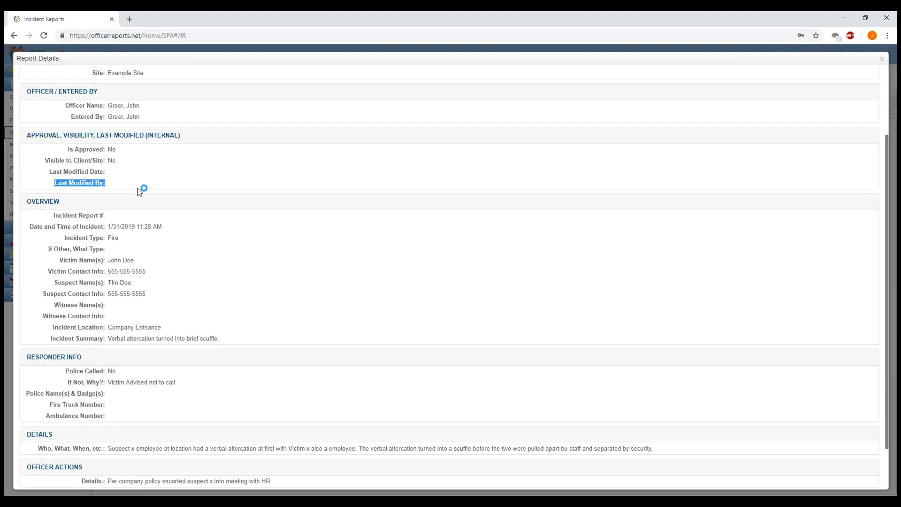
click(140, 218)
scroll(77, 220, down, 1)
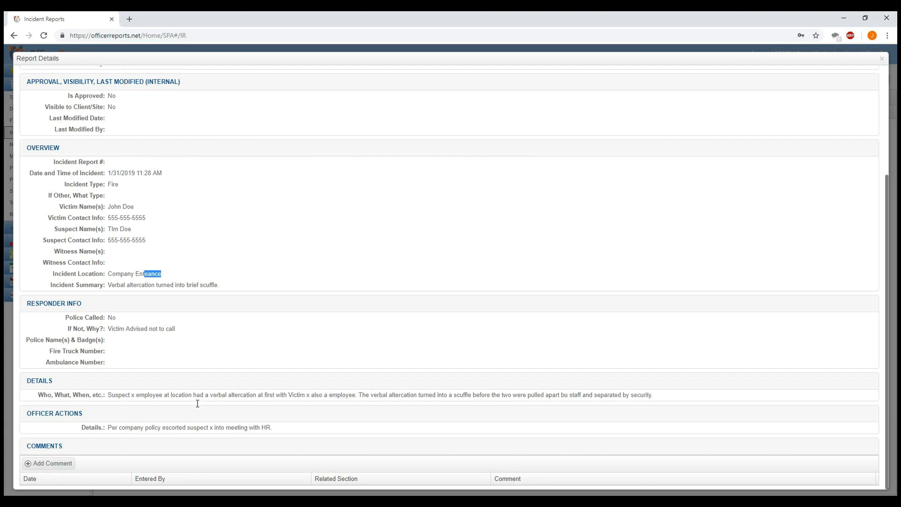
click(154, 188)
double_click(111, 185)
click(137, 188)
Open the incident report for editing and change its incident type to Fight
scroll(235, 263, up, 3)
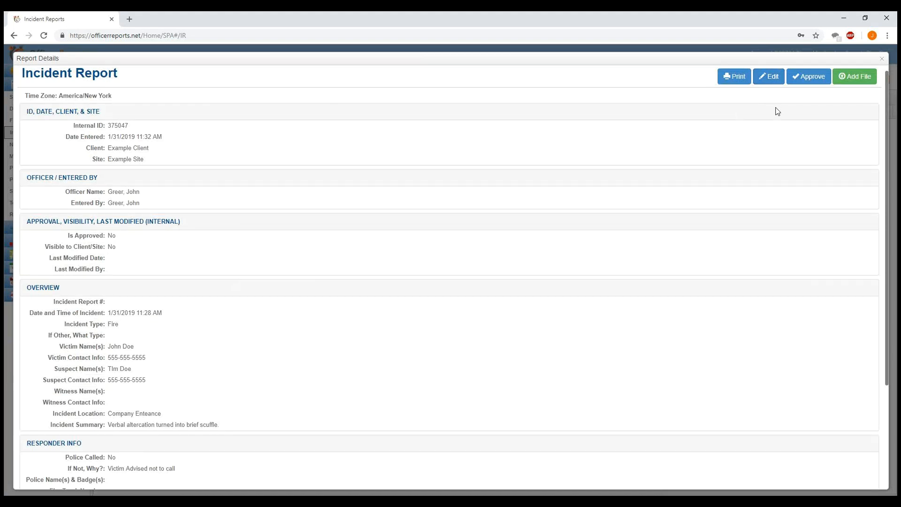
click(776, 87)
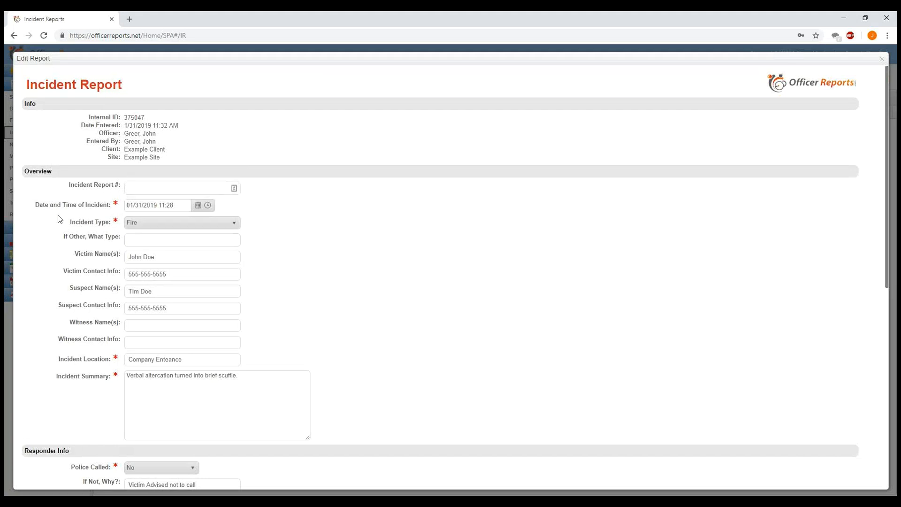
click(166, 230)
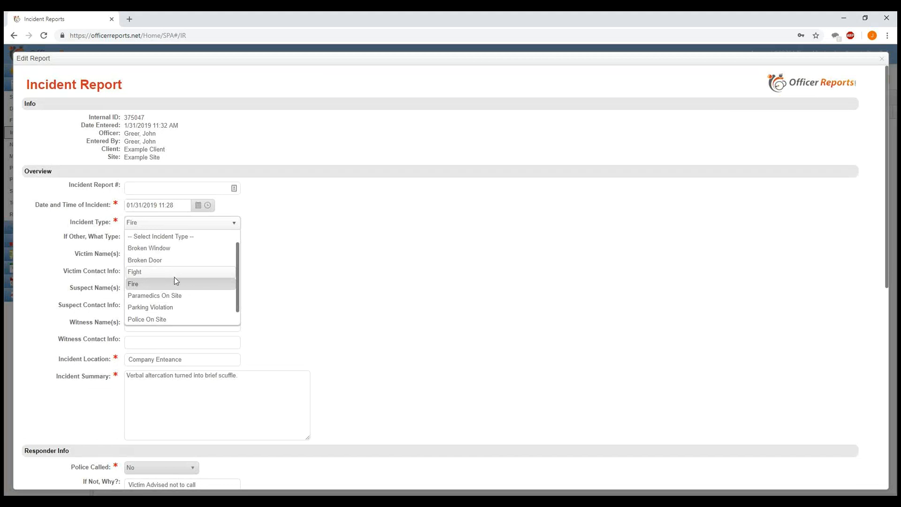
click(148, 271)
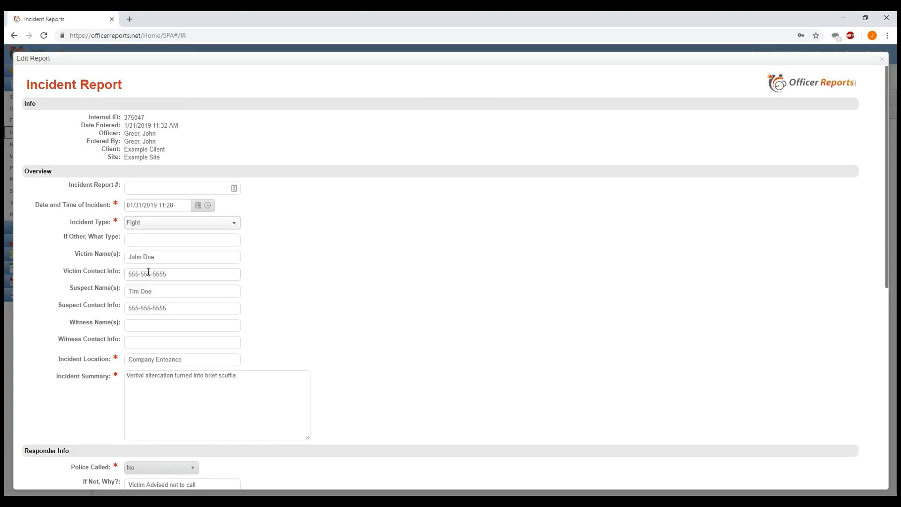
Correct the misspelled second word of the incident location with a spelling suggestion
scroll(229, 255, down, 2)
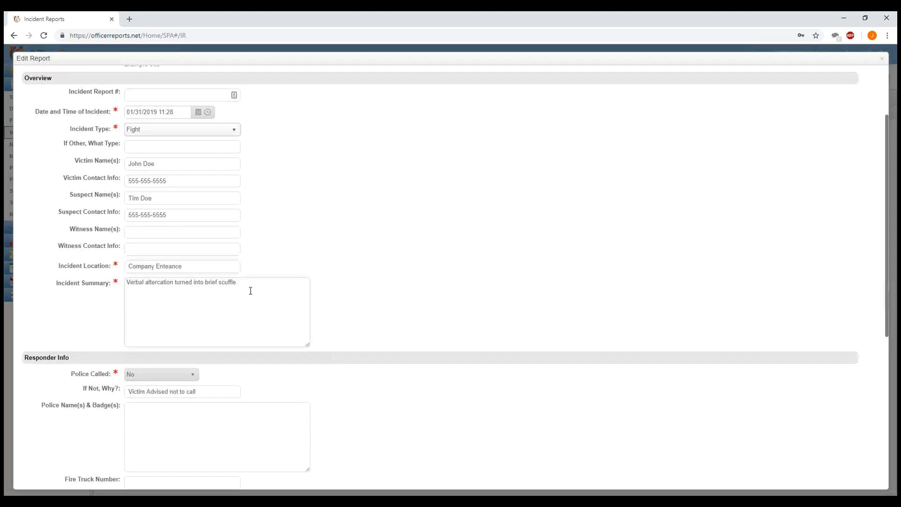
scroll(250, 291, down, 3)
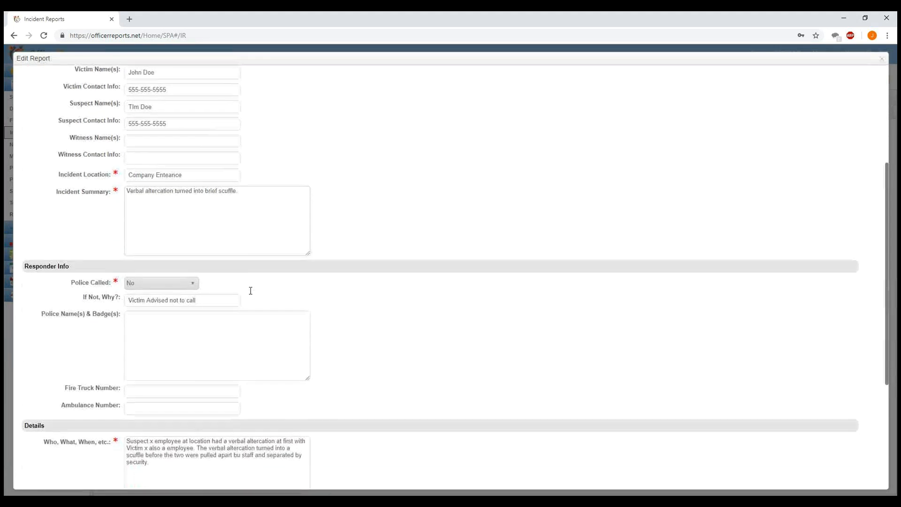
scroll(250, 291, down, 1)
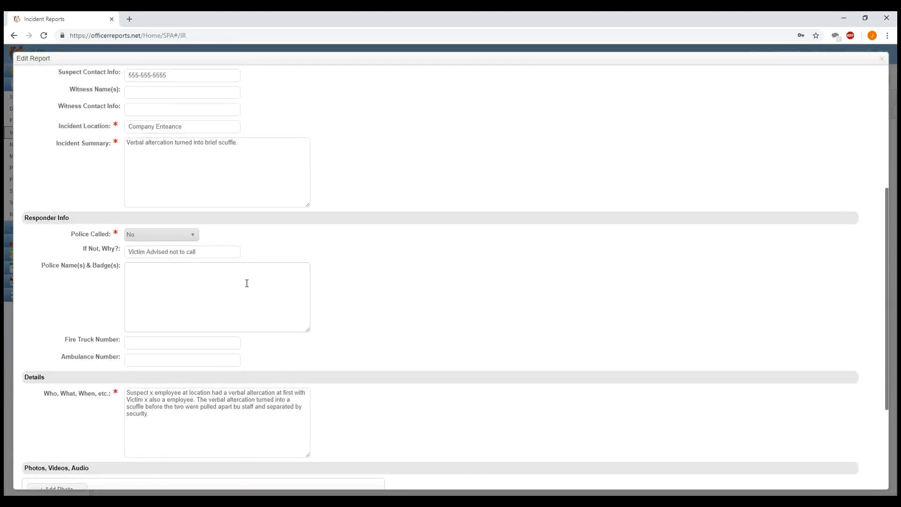
double_click(172, 128)
right_click(172, 126)
click(189, 131)
click(282, 145)
Correct the Who, What, When details with the grammar suggestions so they read "the location", "an employee" and "by staff"
scroll(311, 178, down, 2)
scroll(283, 203, down, 1)
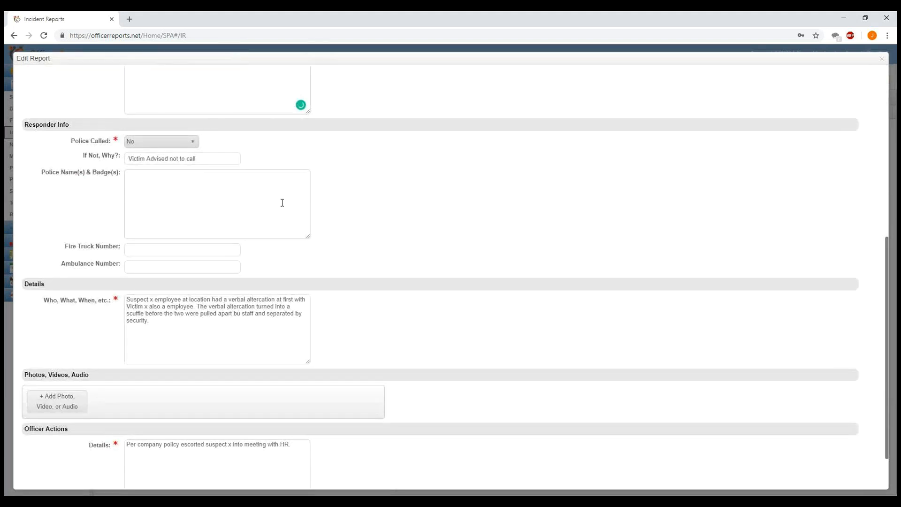
scroll(283, 203, down, 1)
click(153, 253)
scroll(112, 261, down, 1)
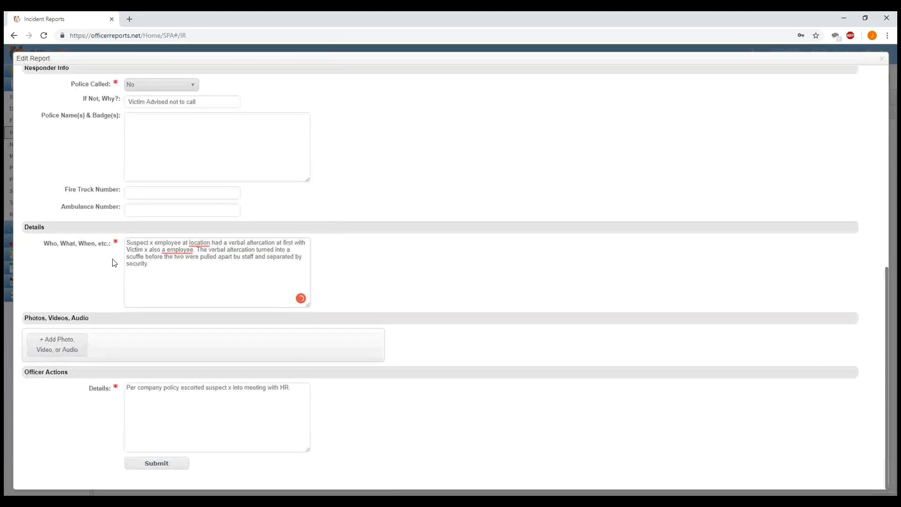
right_click(198, 245)
click(192, 247)
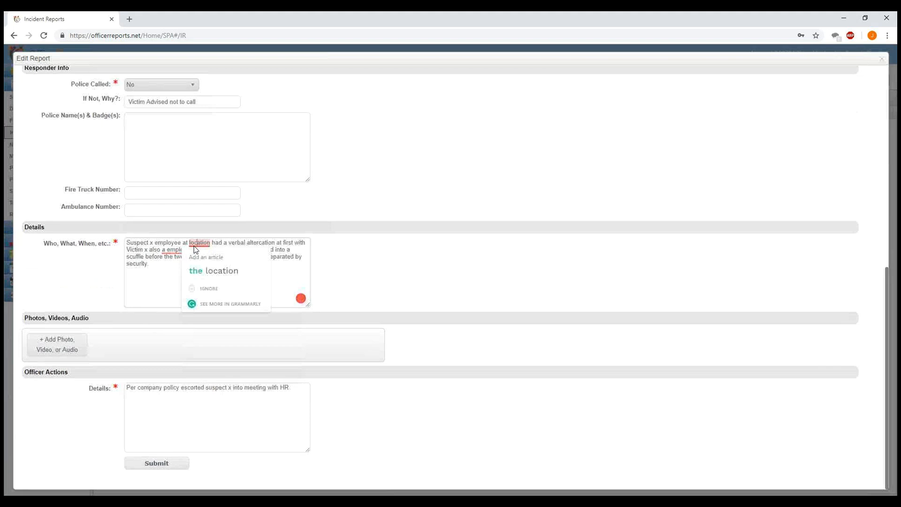
click(200, 264)
click(190, 250)
click(189, 268)
click(236, 258)
click(236, 281)
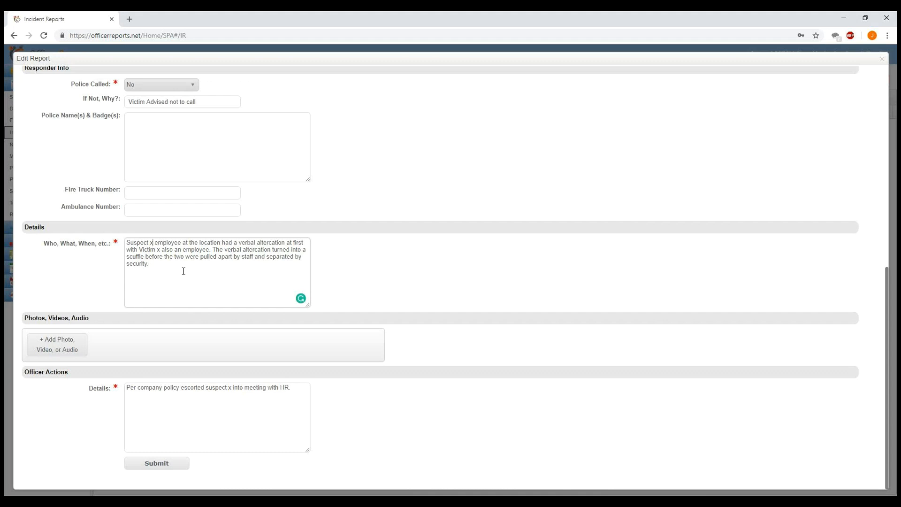
Replace the x after "Suspect" in the Who, What, When details with the suspect's full name and a comma
scroll(248, 258, up, 5)
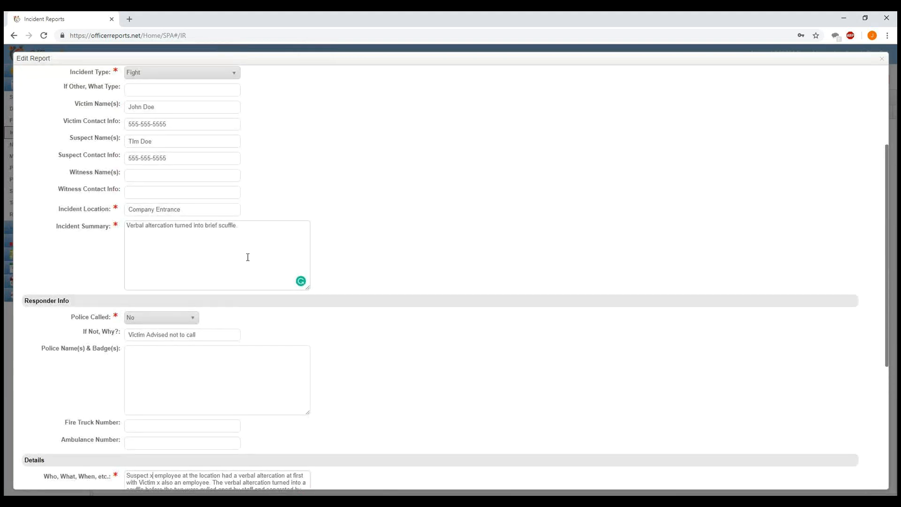
scroll(247, 257, down, 5)
key(BackSpace)
text(Time D)
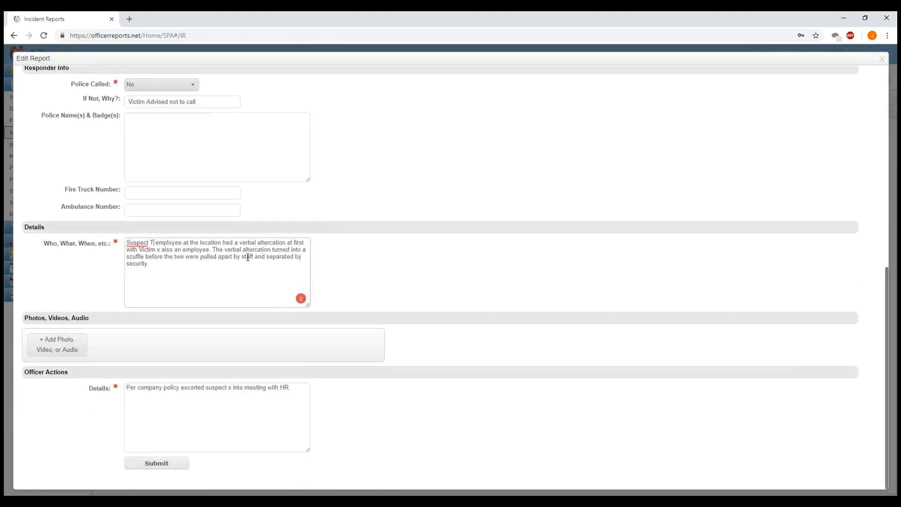
text(oe,)
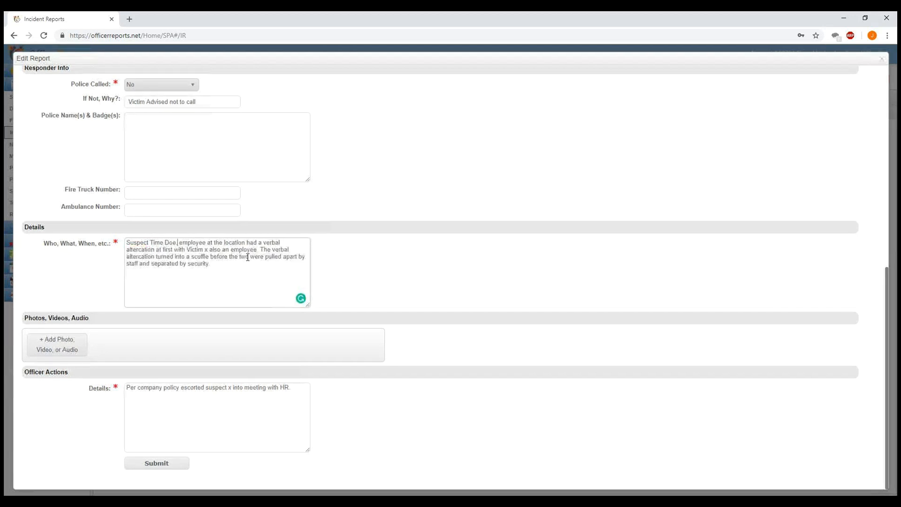
Insert "an" before the first "employee" and replace the x after "Victim" with the victim's full name and a comma
mouse_move(192, 245)
click(206, 259)
double_click(207, 249)
text(John Doe,)
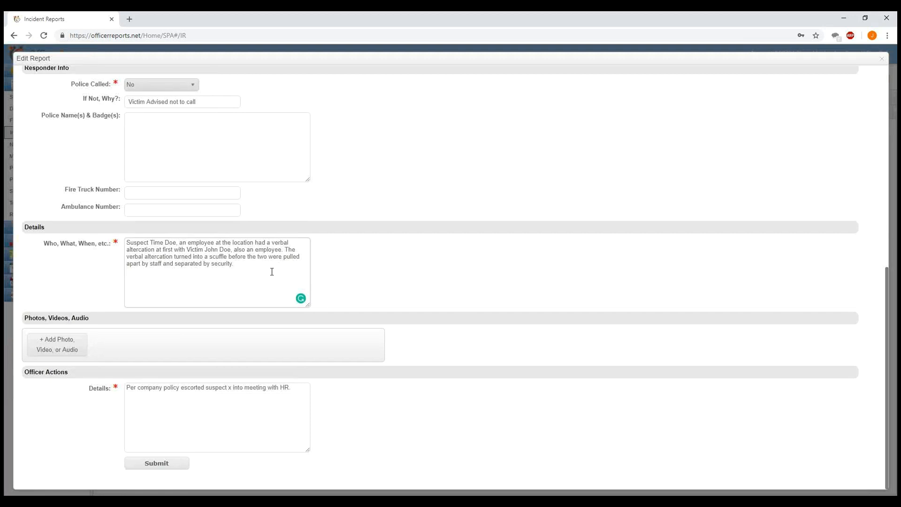
Replace the x in the Officer Actions details with the suspect's full name and correct the suspect's first name in the incident details
click(233, 388)
key(BackSpace)
text(Tim Doe)
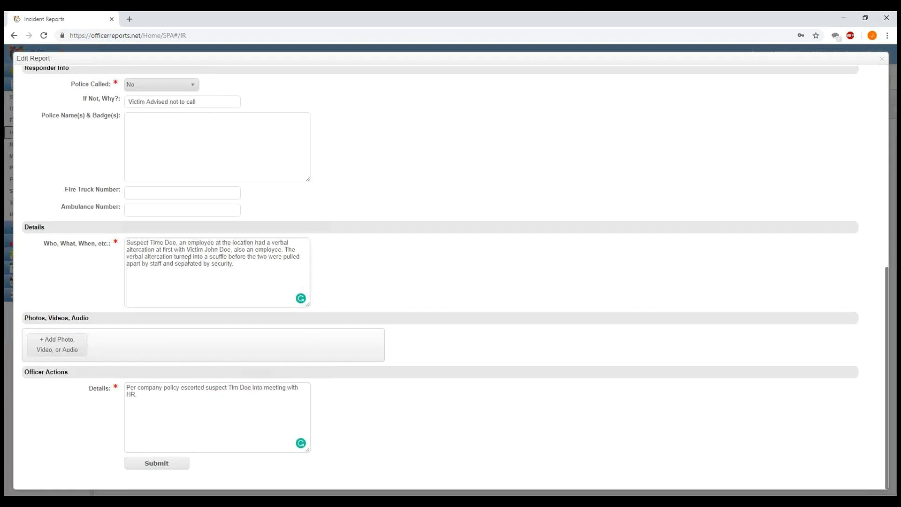
key(Delete)
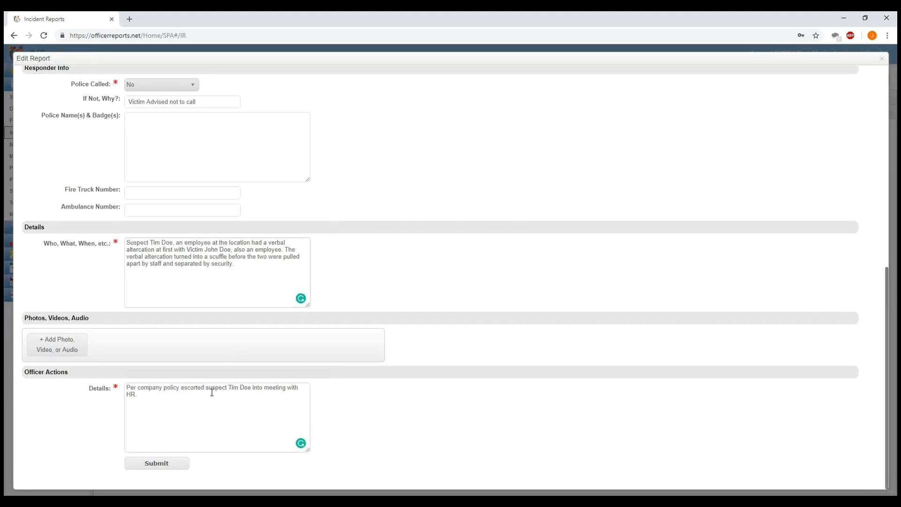
Check the remaining fields of the edited incident report and submit it
scroll(209, 374, up, 4)
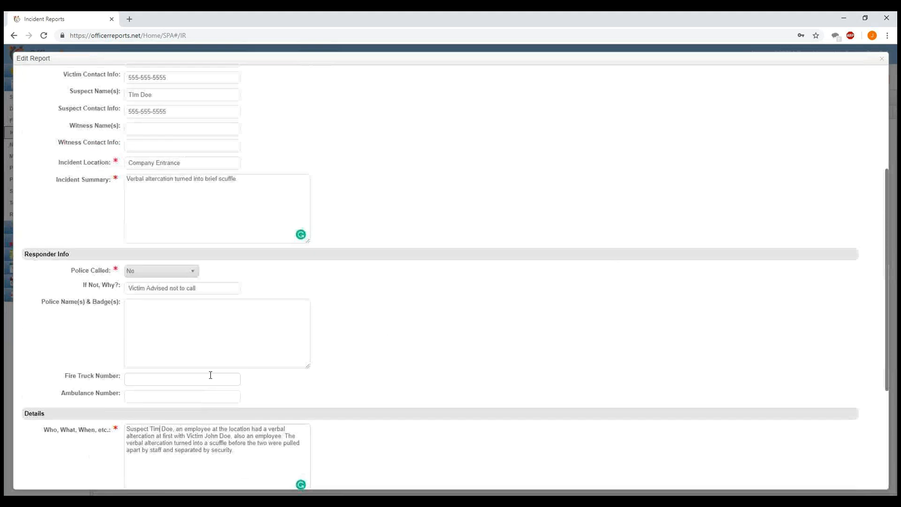
click(146, 288)
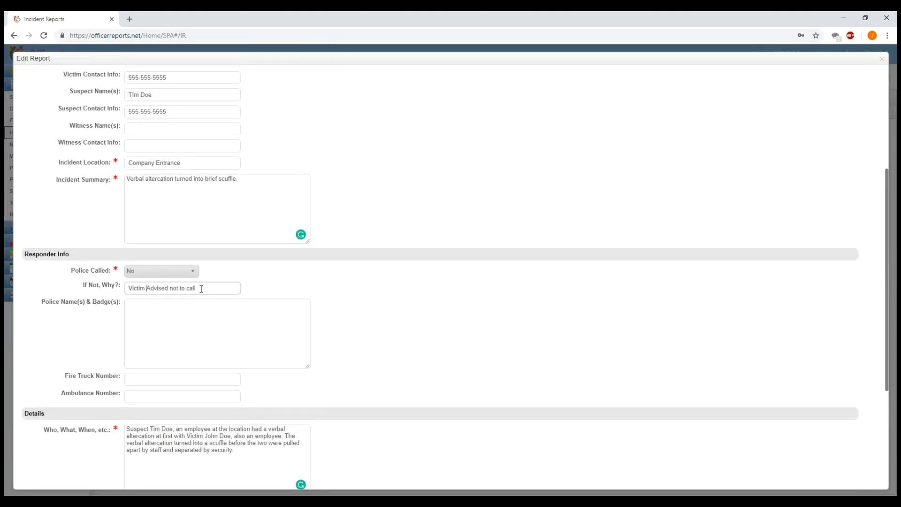
scroll(201, 289, up, 3)
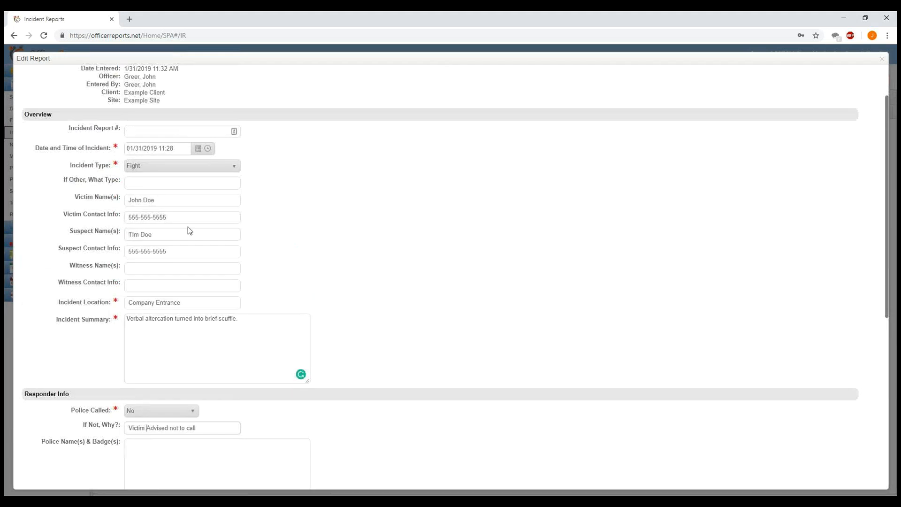
scroll(188, 227, up, 2)
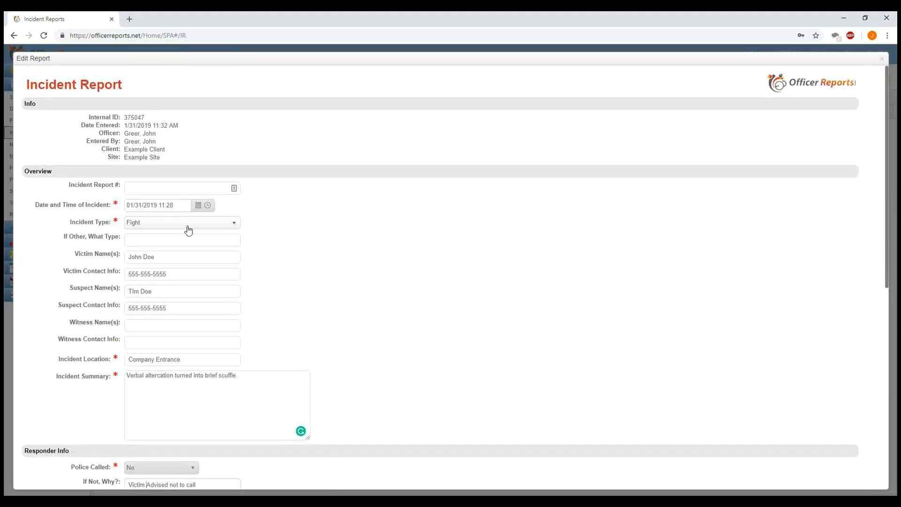
scroll(342, 230, down, 8)
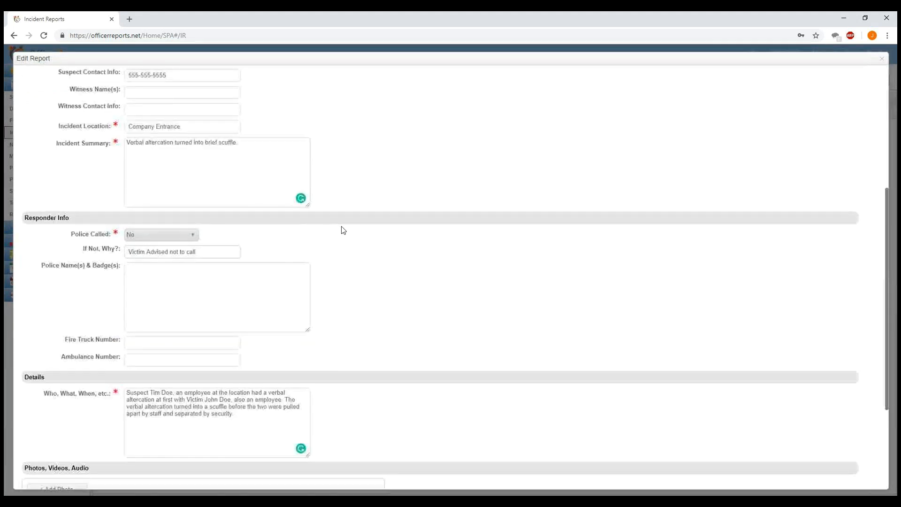
click(153, 467)
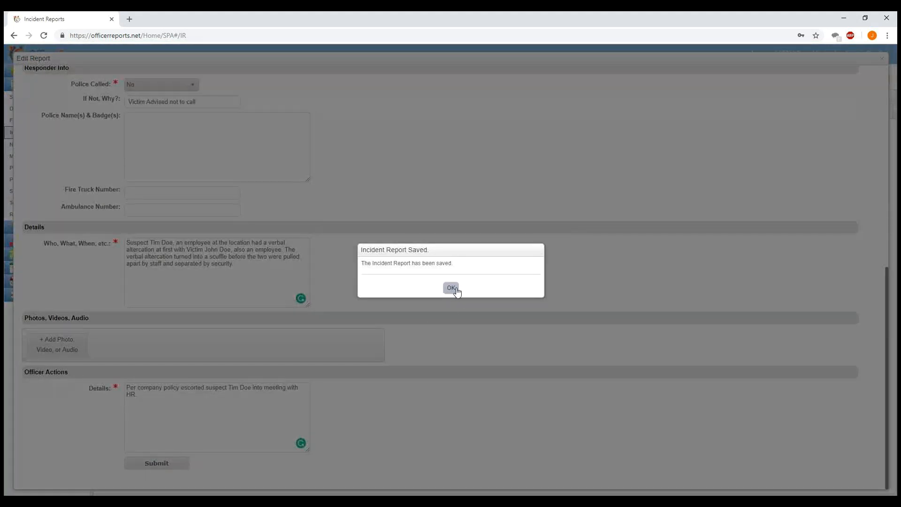
click(452, 288)
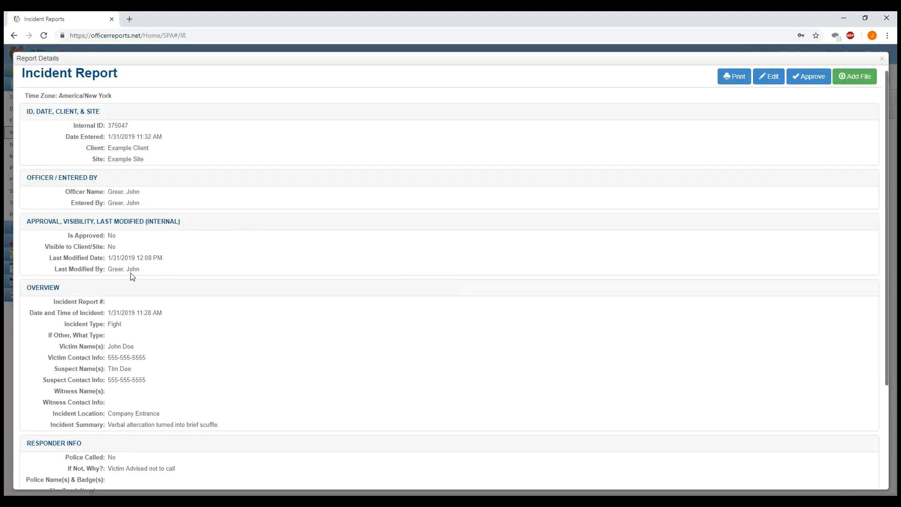
Examine the saved report's approval, client visibility and last-modified fields, and its updated overview and details
drag(65, 236, 136, 238)
drag(49, 246, 160, 254)
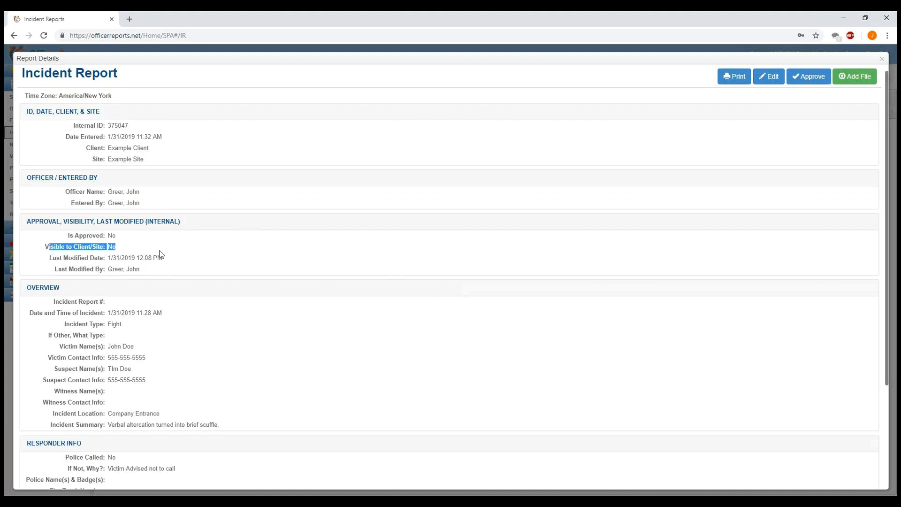
drag(49, 258, 204, 263)
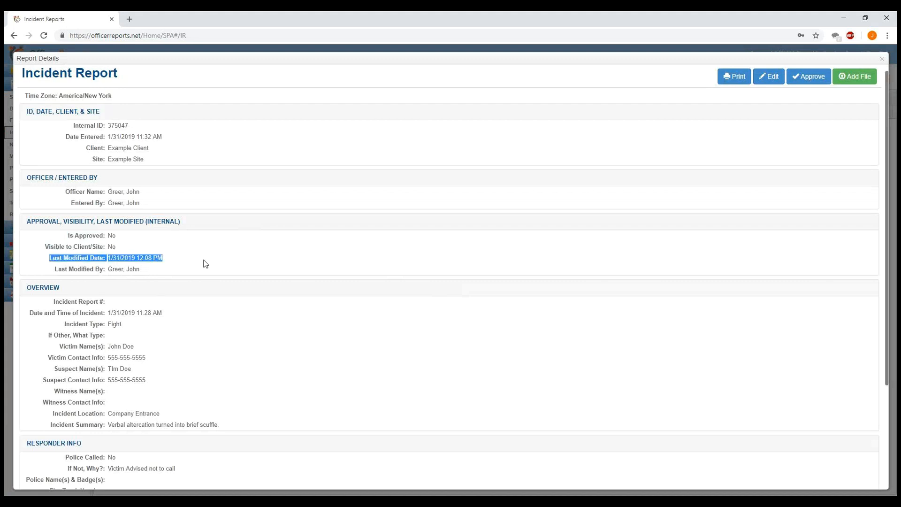
drag(51, 269, 172, 273)
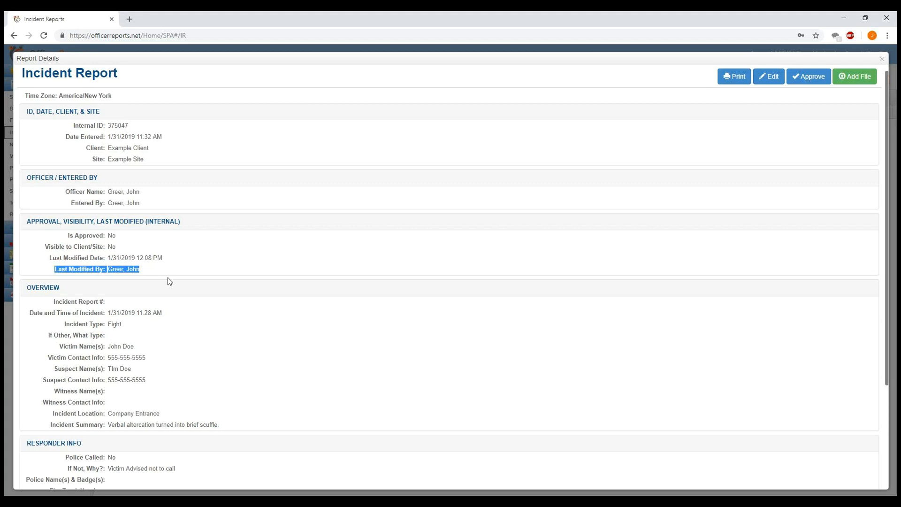
scroll(170, 279, down, 3)
click(148, 355)
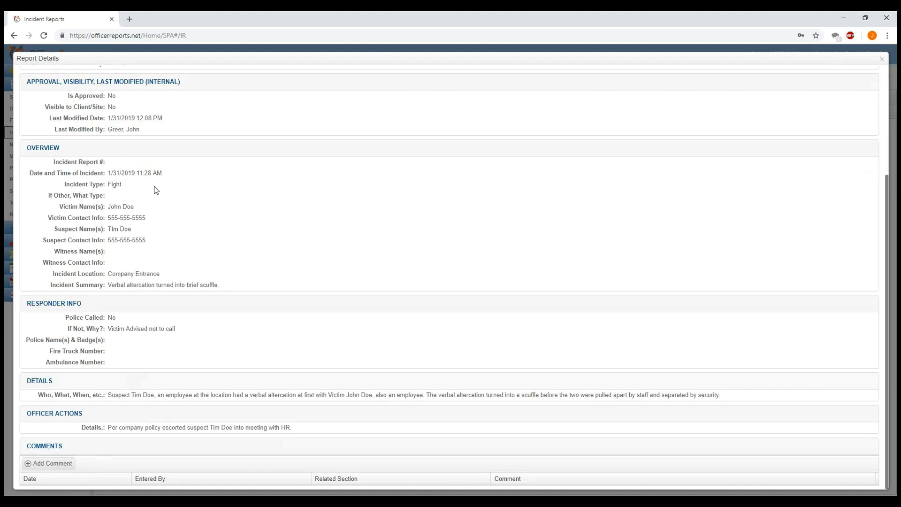
Add a comment related to Incident Type reading "Changed incident type from Fire to Fight. Officer select incorrect incident type."
click(60, 467)
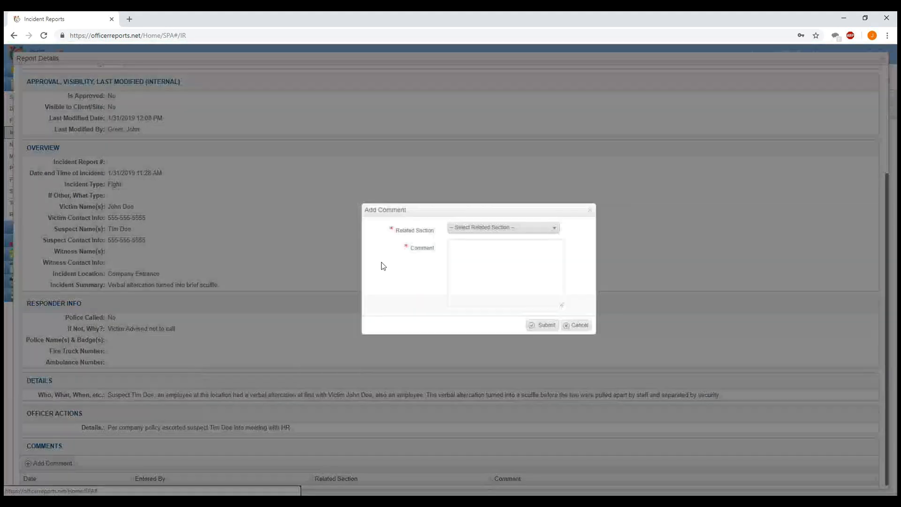
click(468, 229)
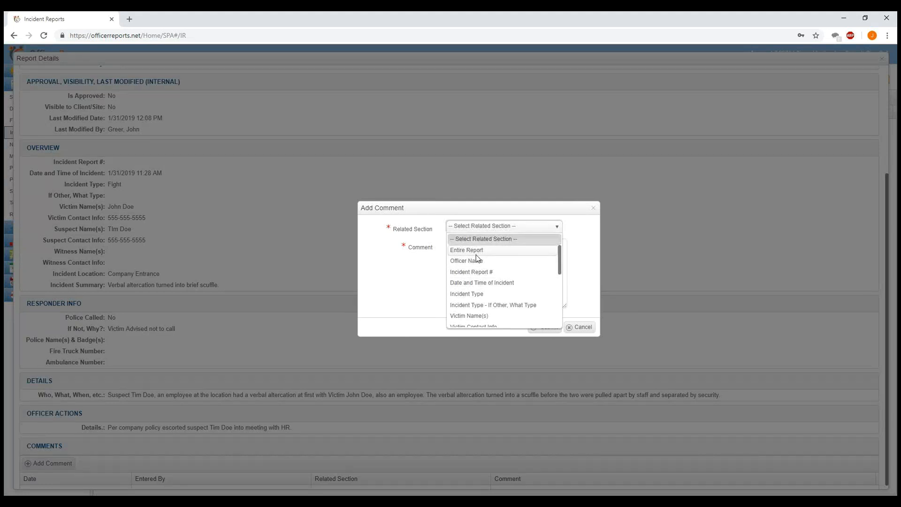
click(501, 296)
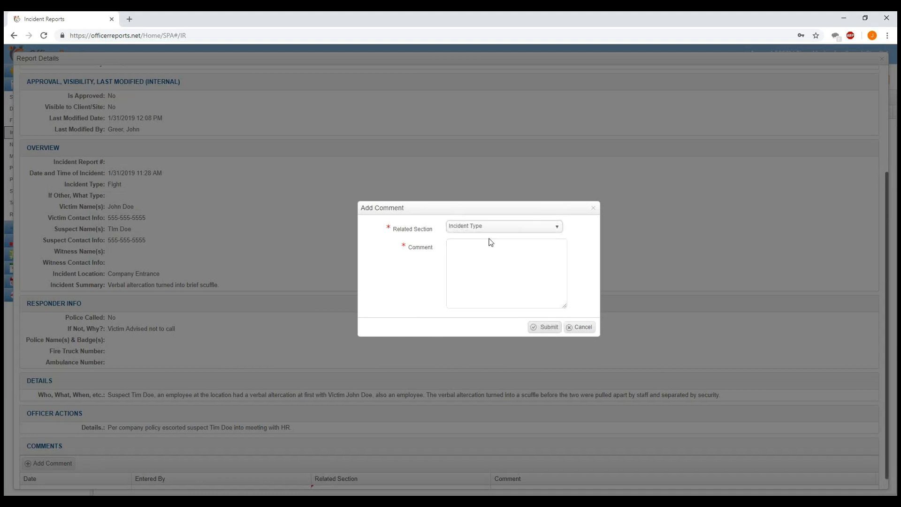
click(523, 255)
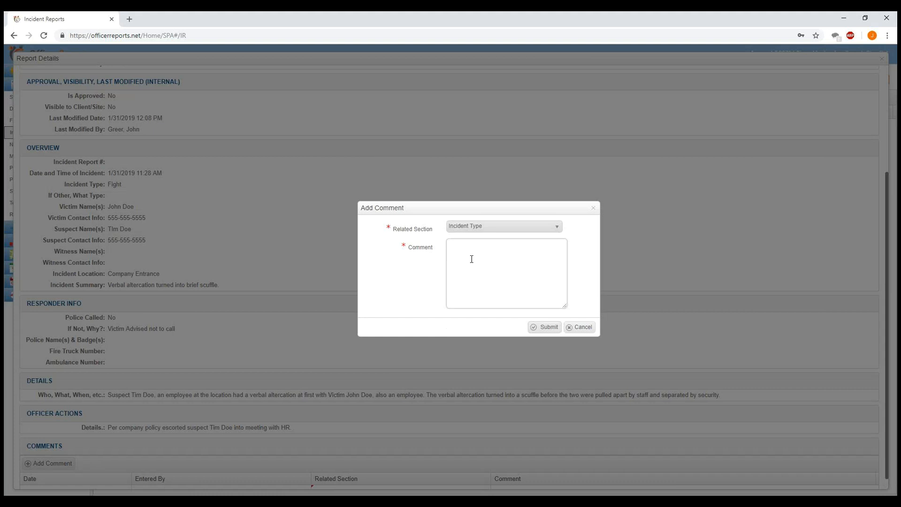
text(Changed incident type from Fire to Fight. Officer select incorrec)
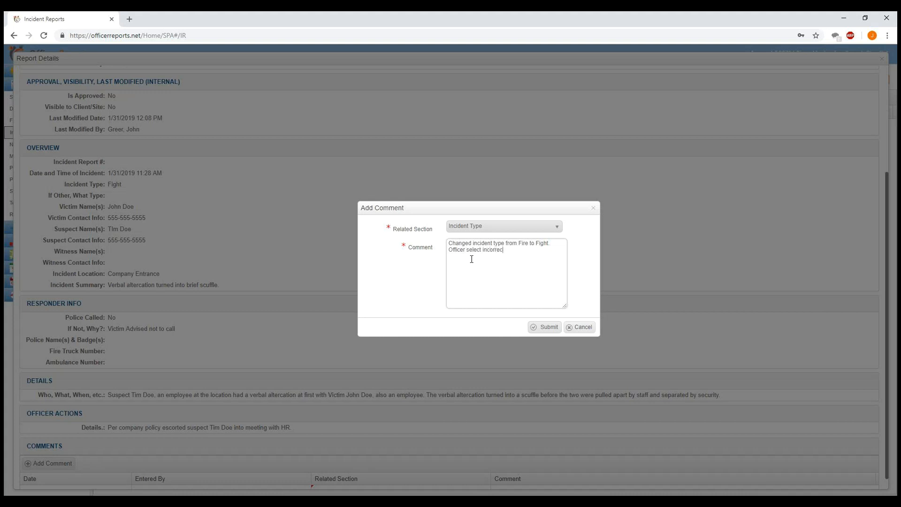
text(t incident type.)
click(548, 328)
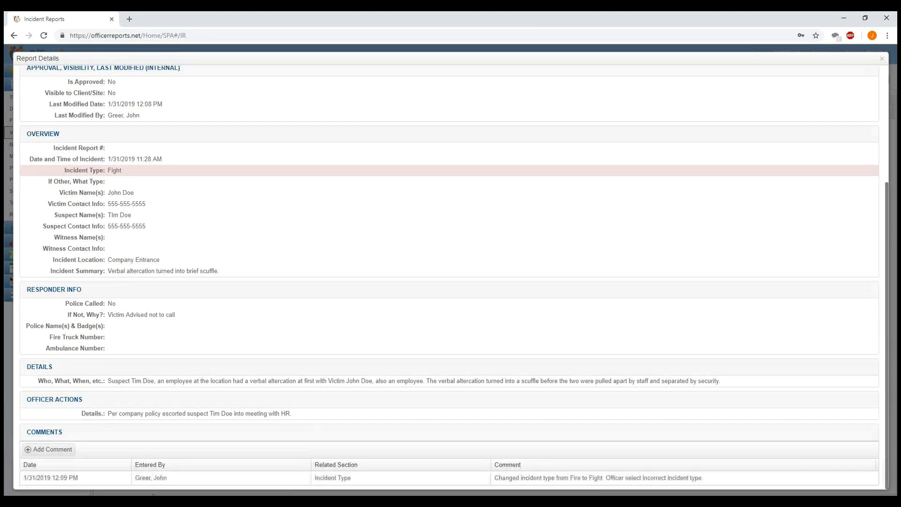
Review the new comment's date, author, related section and text in the report's comments
drag(34, 477, 183, 482)
drag(313, 478, 477, 473)
drag(593, 478, 666, 478)
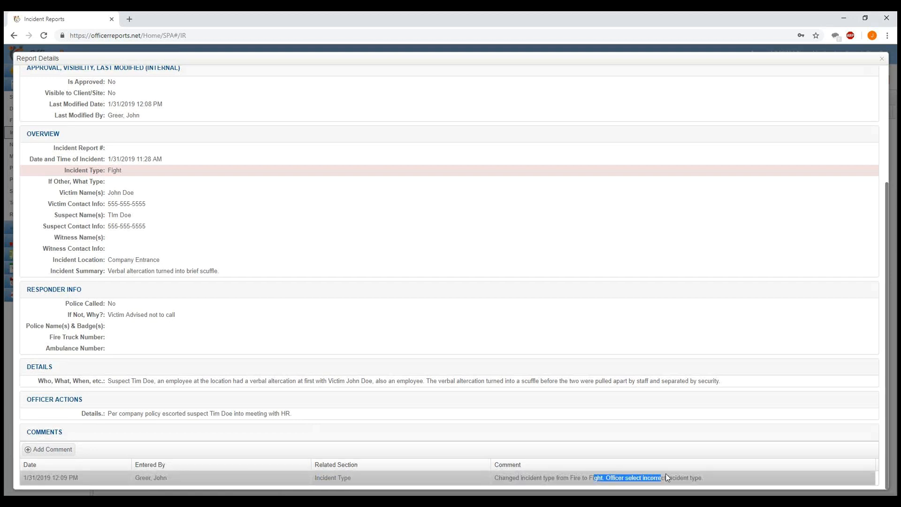
Add a comment related to Incident Location reading "corrected spelling"
click(40, 450)
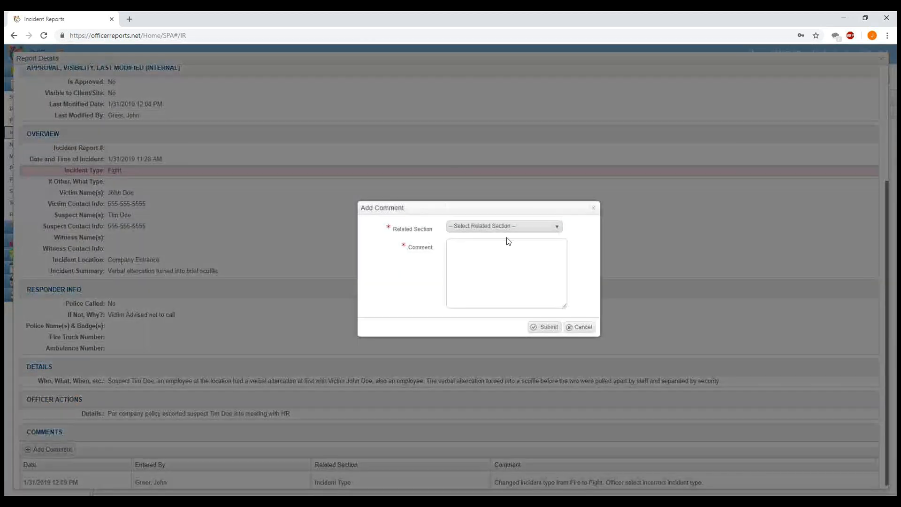
click(507, 227)
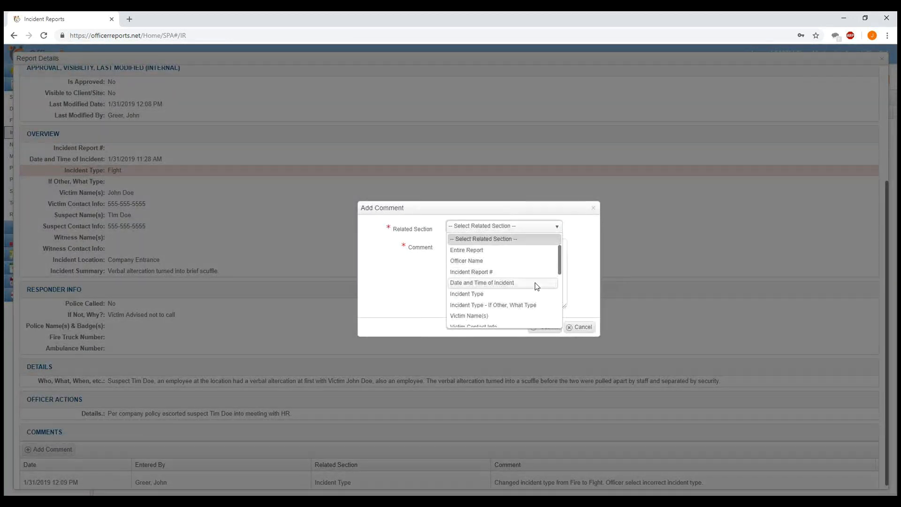
scroll(526, 297, down, 2)
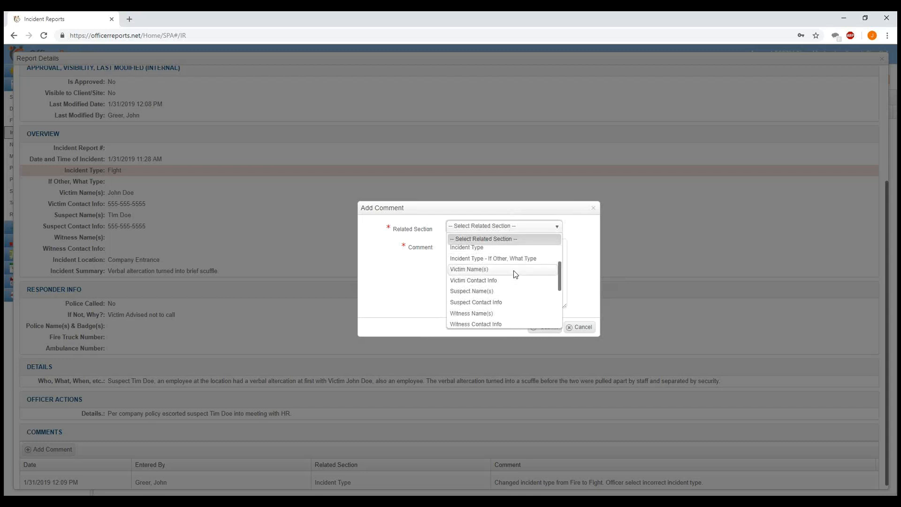
scroll(514, 270, up, 2)
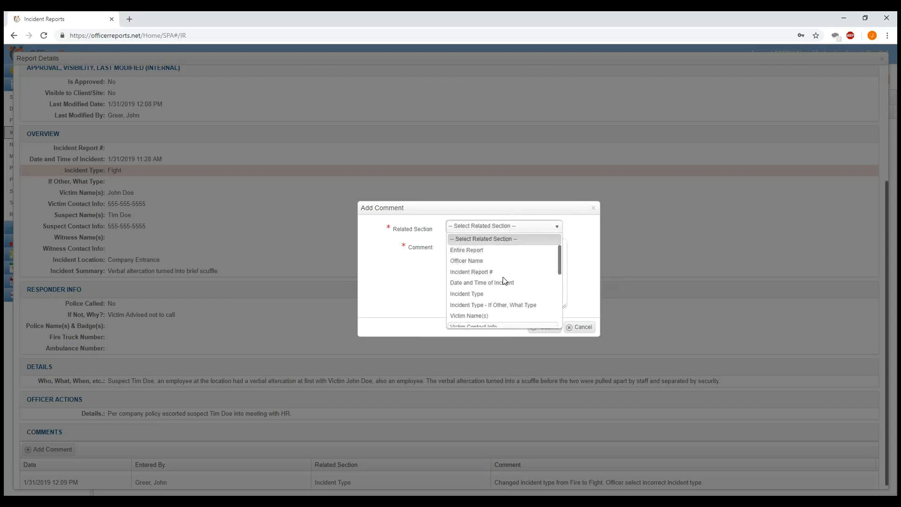
scroll(505, 275, down, 2)
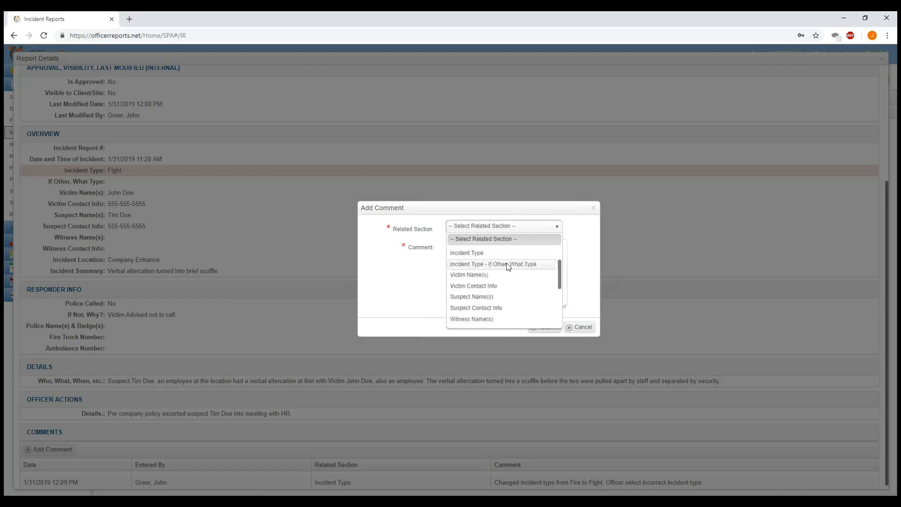
scroll(507, 274, up, 1)
scroll(507, 274, up, 1)
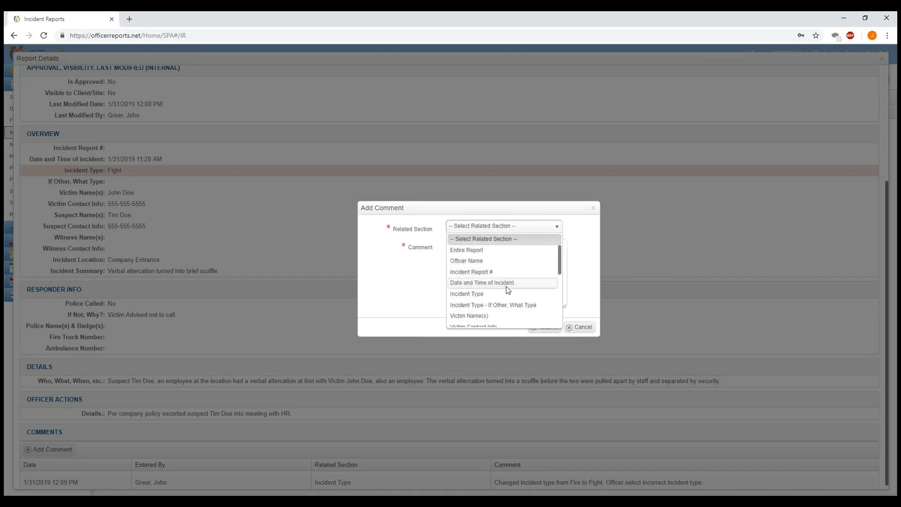
scroll(507, 290, down, 2)
scroll(507, 289, up, 2)
scroll(505, 294, down, 4)
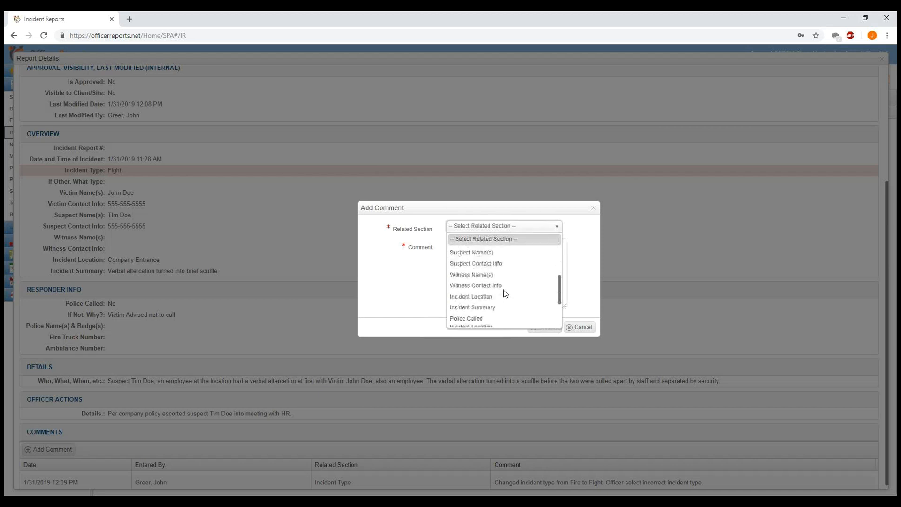
click(504, 290)
click(489, 284)
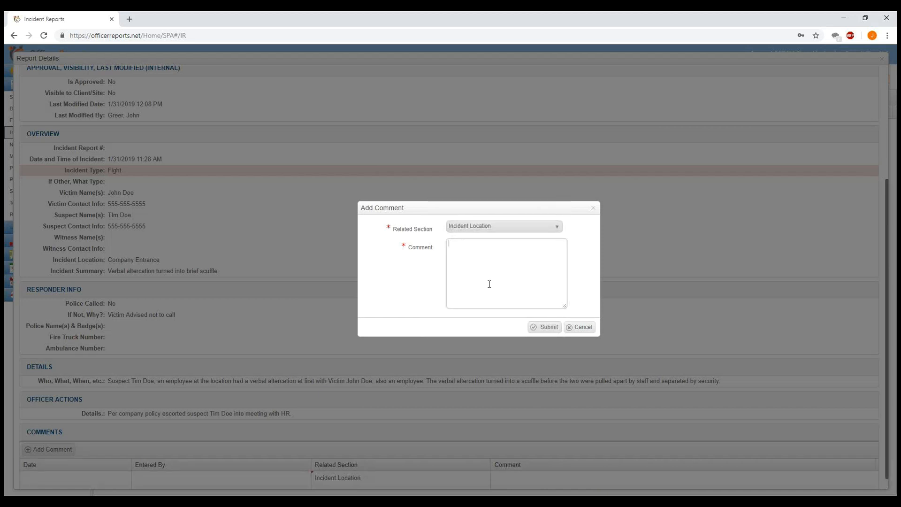
text(corected spelling)
right_click(451, 244)
click(459, 250)
click(545, 327)
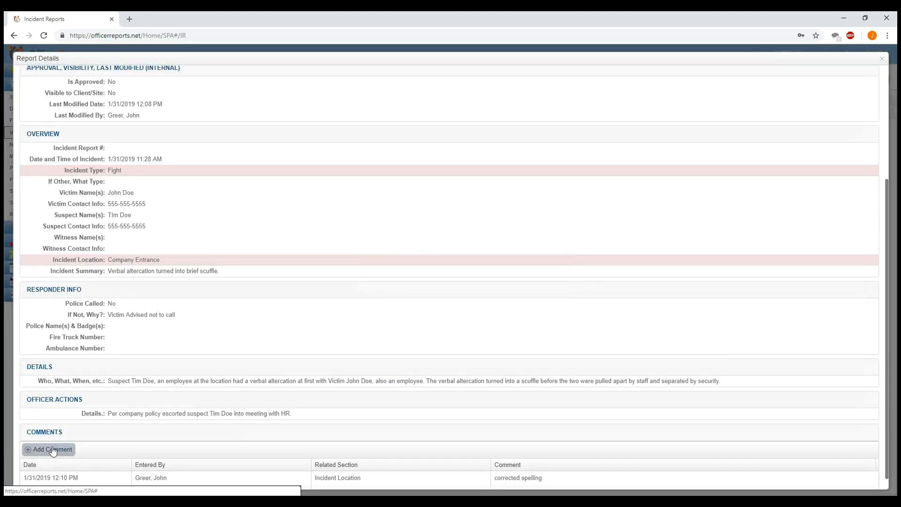
Examine the suspect and victim mentions in the report's Who, What, When, etc. text and the Officer Actions details
drag(53, 380, 184, 381)
click(115, 437)
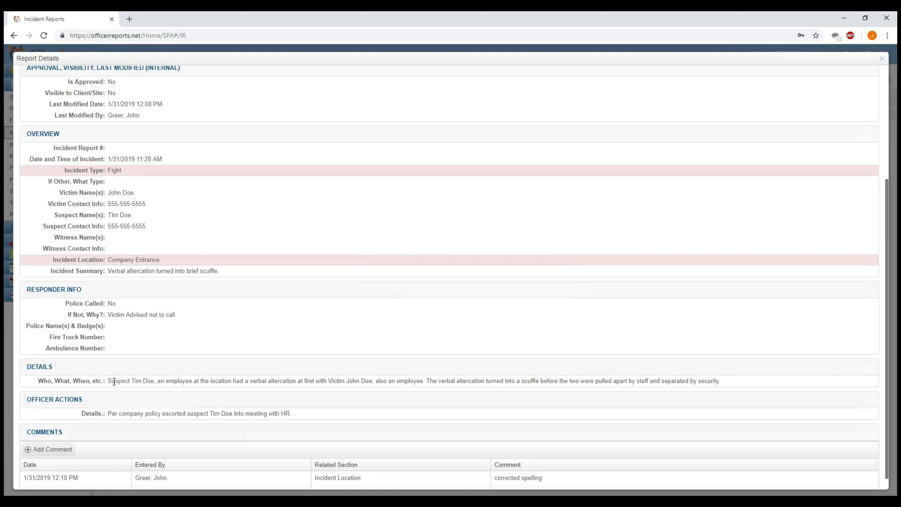
drag(114, 382, 197, 383)
click(108, 410)
drag(176, 383, 203, 382)
click(152, 412)
drag(122, 381, 219, 381)
click(131, 388)
drag(131, 381, 152, 381)
drag(333, 380, 353, 381)
drag(79, 413, 105, 414)
Add a comment related to Who, What, When, etc. reading "Added suspect and victim names"
click(48, 449)
click(478, 230)
scroll(475, 263, down, 3)
scroll(520, 294, down, 4)
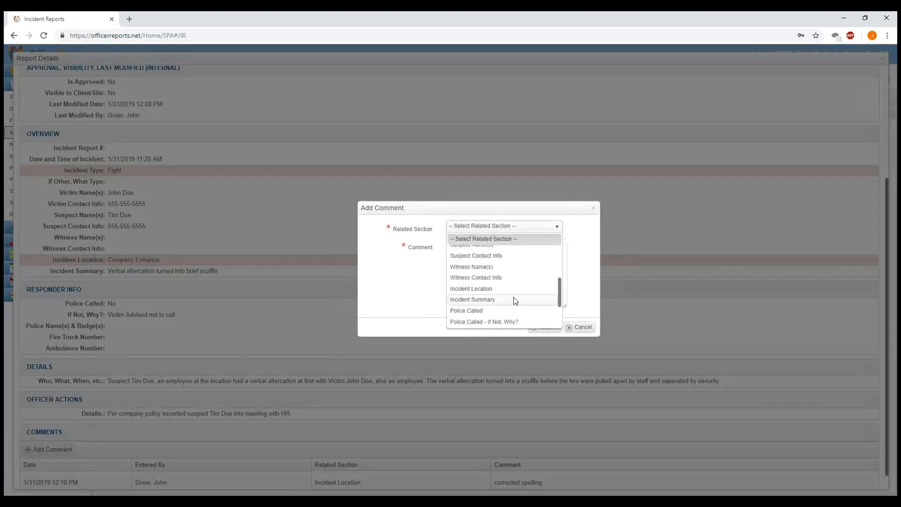
scroll(501, 303, down, 1)
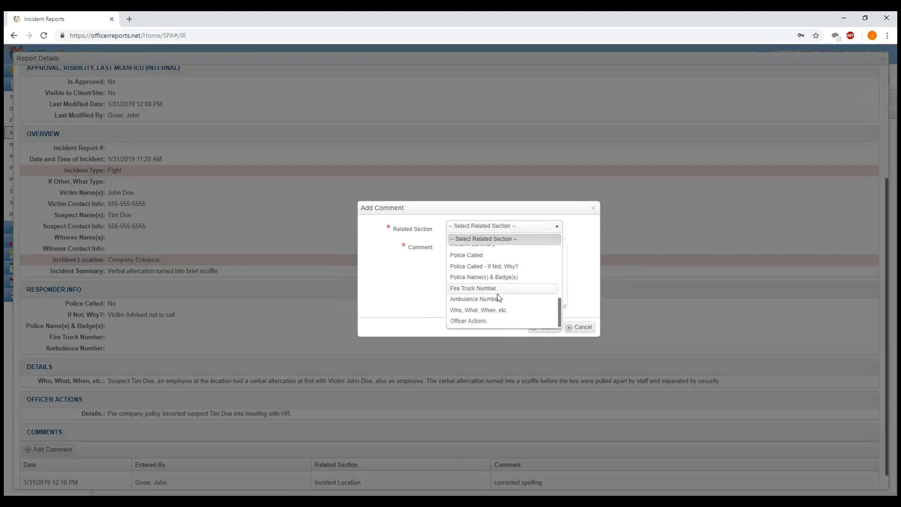
click(498, 310)
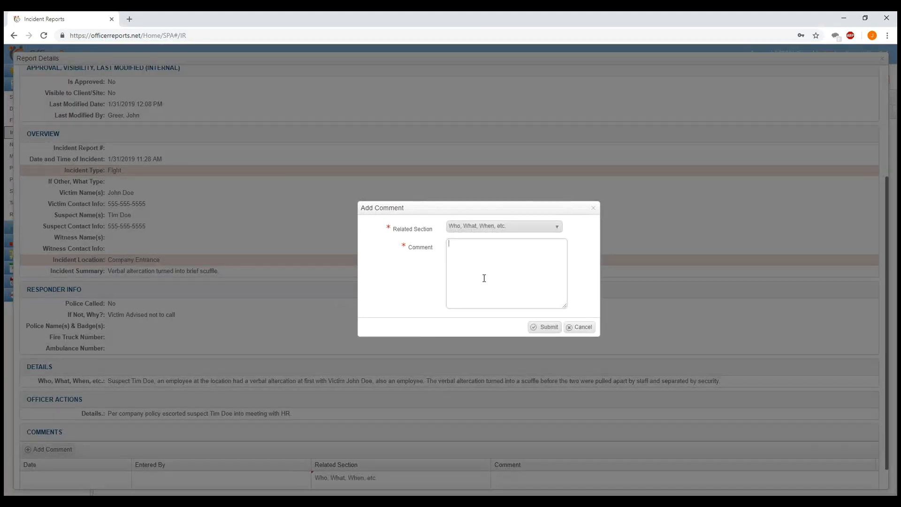
text(Added suspect and victimsames)
click(545, 327)
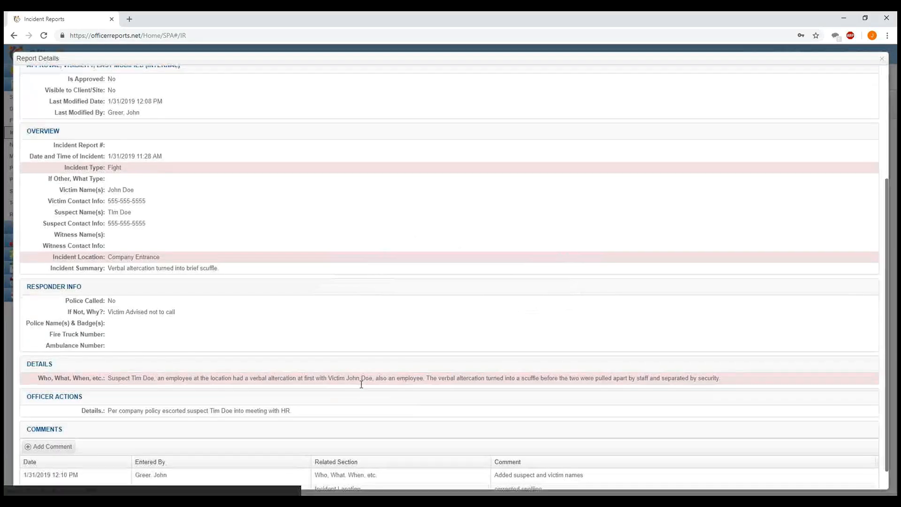
Add a comment related to Officer Actions reading "added suspect name to section"
scroll(361, 384, down, 1)
click(49, 421)
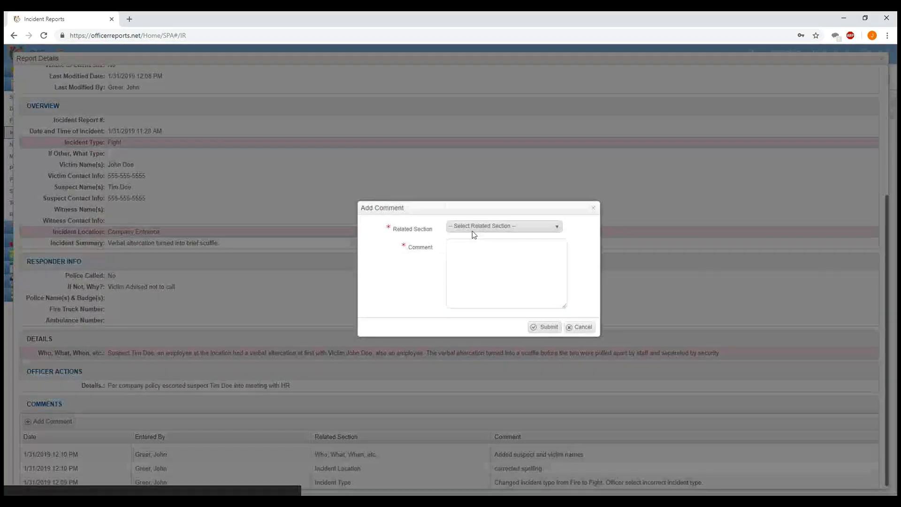
click(479, 227)
scroll(494, 278, down, 2)
scroll(495, 278, down, 4)
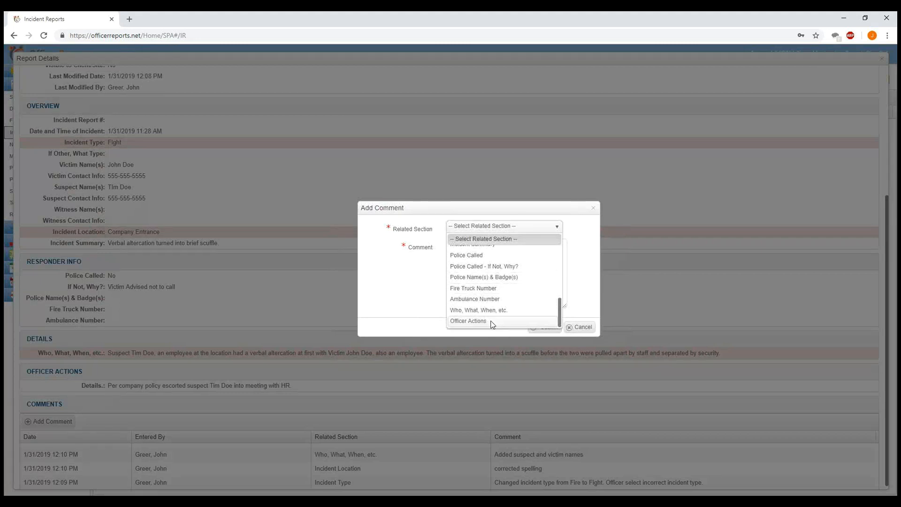
click(470, 321)
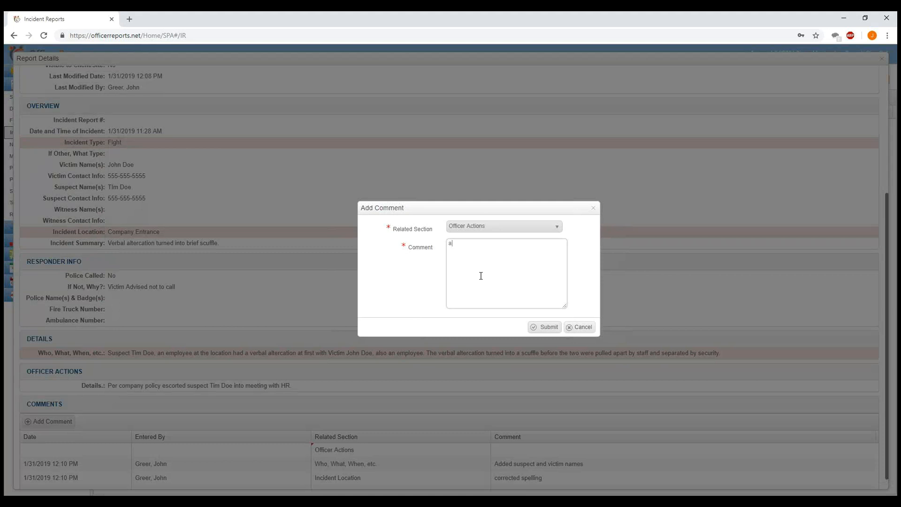
click(481, 276)
text(added suspect name to o)
key(BackSpace)
text(section)
click(544, 326)
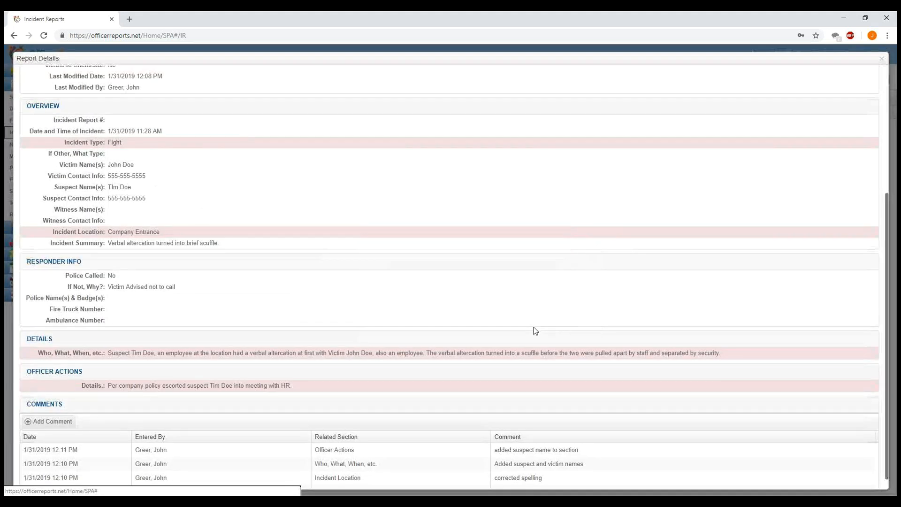
Review all the report's comments against the highlighted overview, details and officer actions fields they relate to
drag(61, 438, 704, 480)
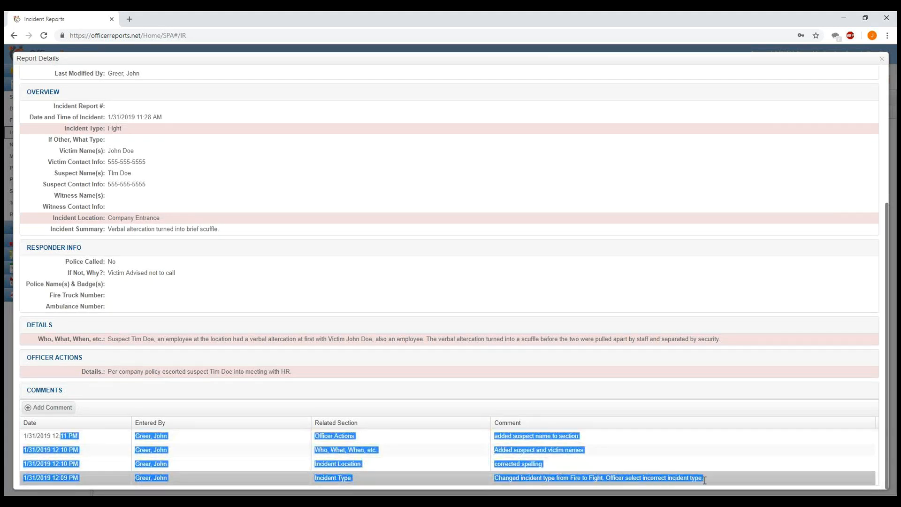
click(184, 314)
scroll(184, 314, up, 3)
scroll(177, 253, down, 2)
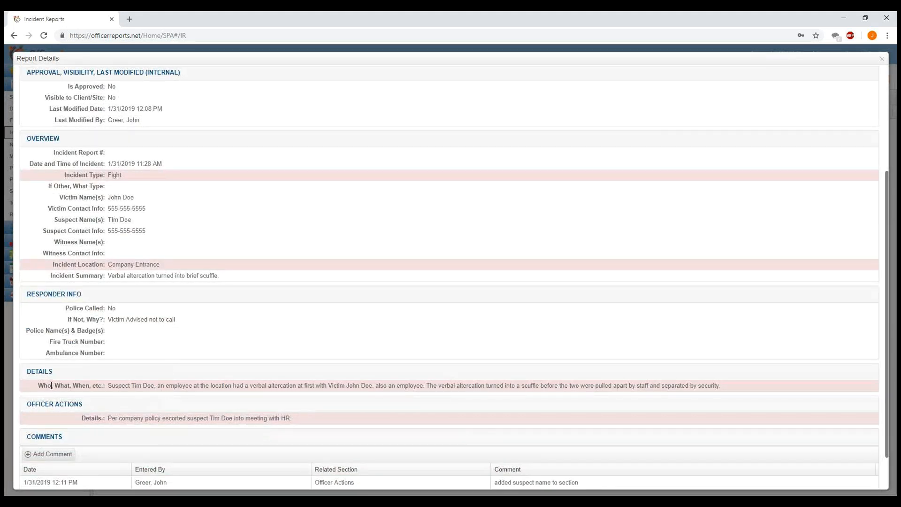
drag(52, 385, 122, 388)
scroll(199, 423, down, 1)
drag(260, 372, 182, 371)
scroll(157, 349, up, 2)
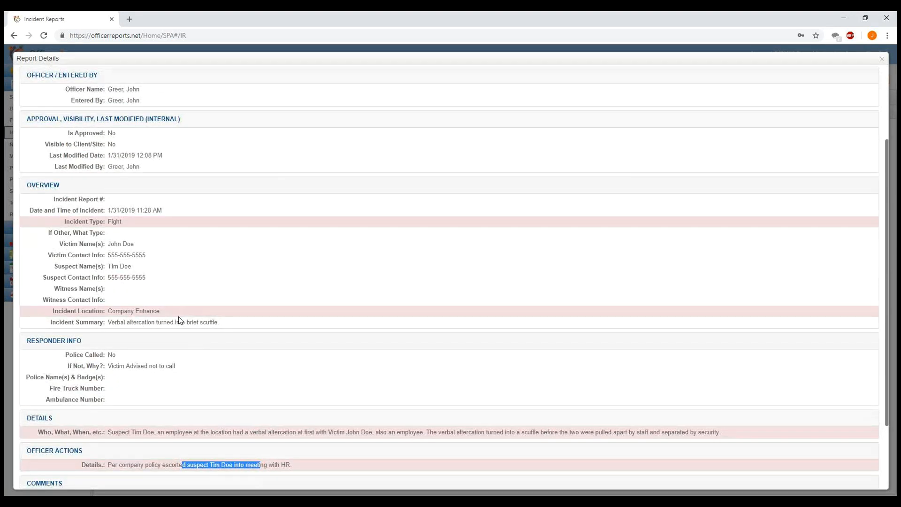
scroll(179, 321, down, 2)
click(202, 344)
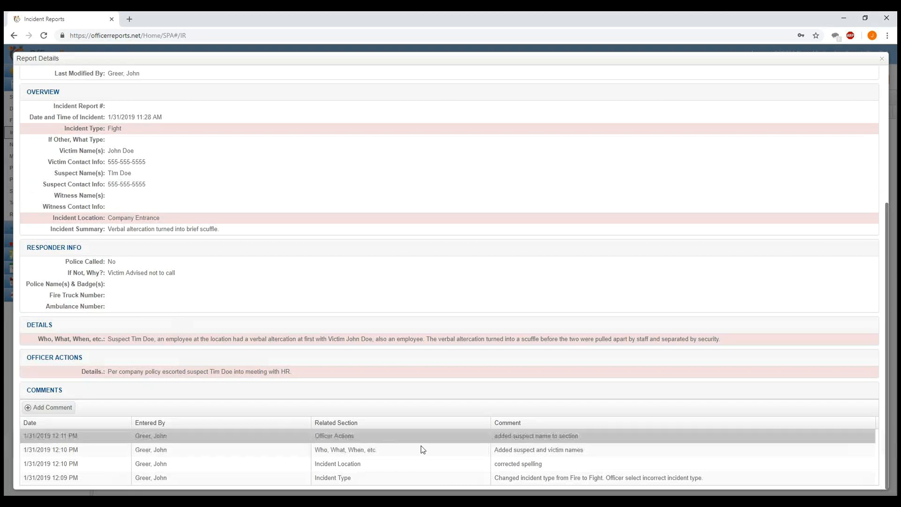
drag(536, 450, 460, 432)
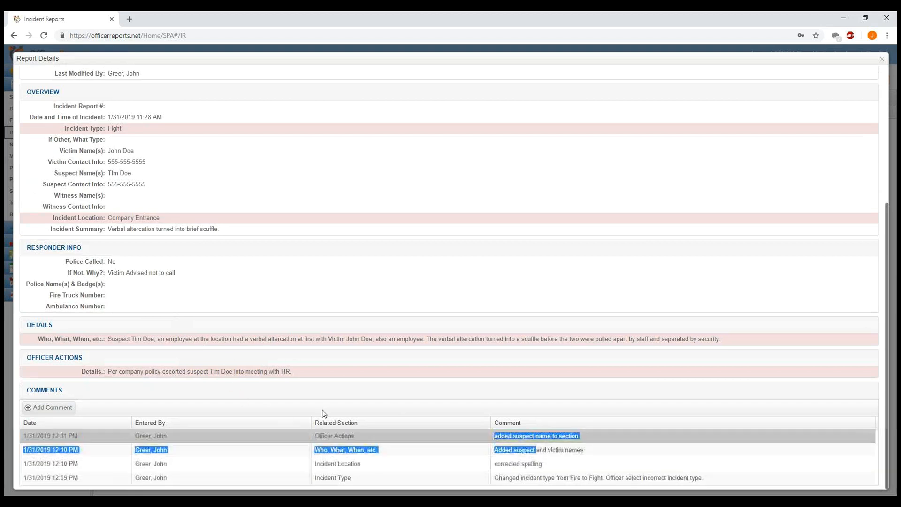
scroll(166, 289, up, 1)
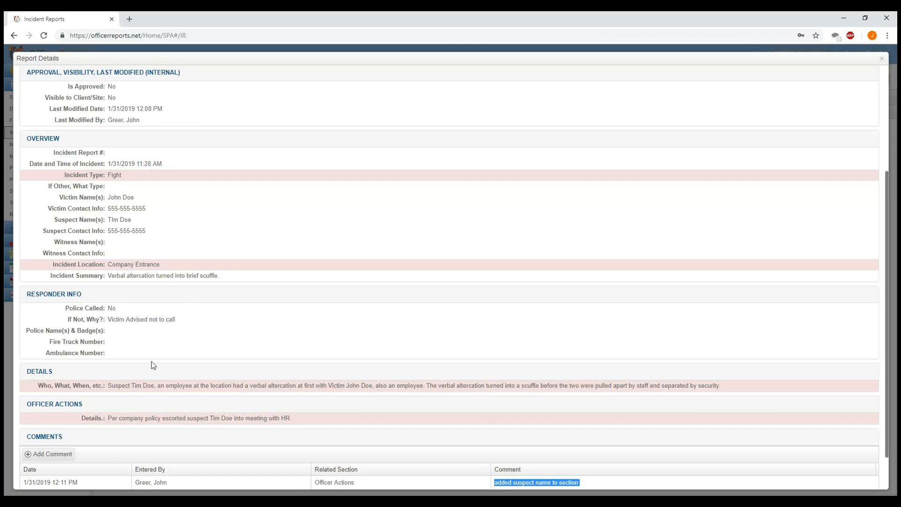
scroll(152, 361, down, 1)
click(415, 454)
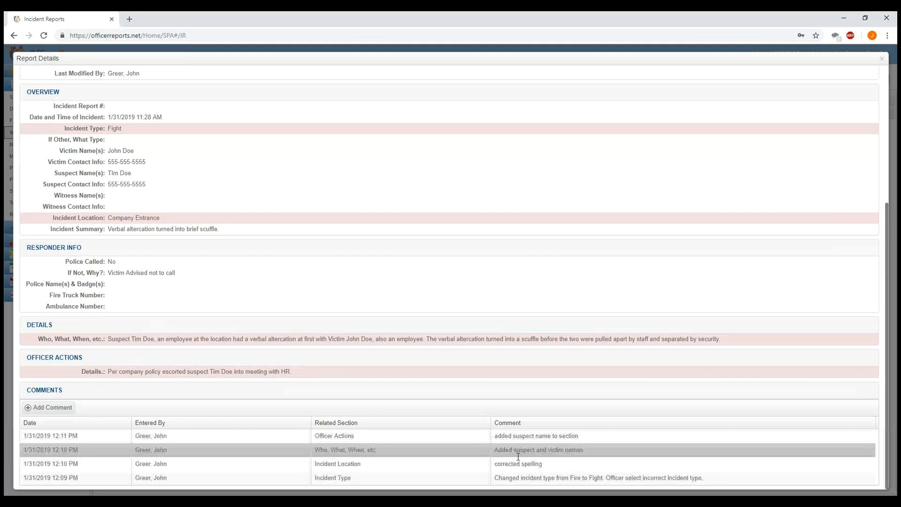
scroll(369, 334, up, 5)
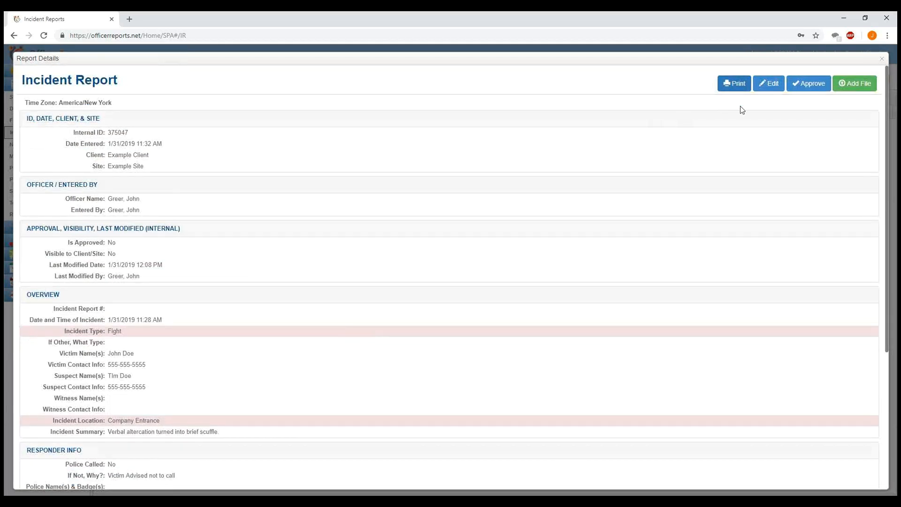
Close the report, reload the Incident Reports list and check the report's Approved and Incident Type columns
click(881, 60)
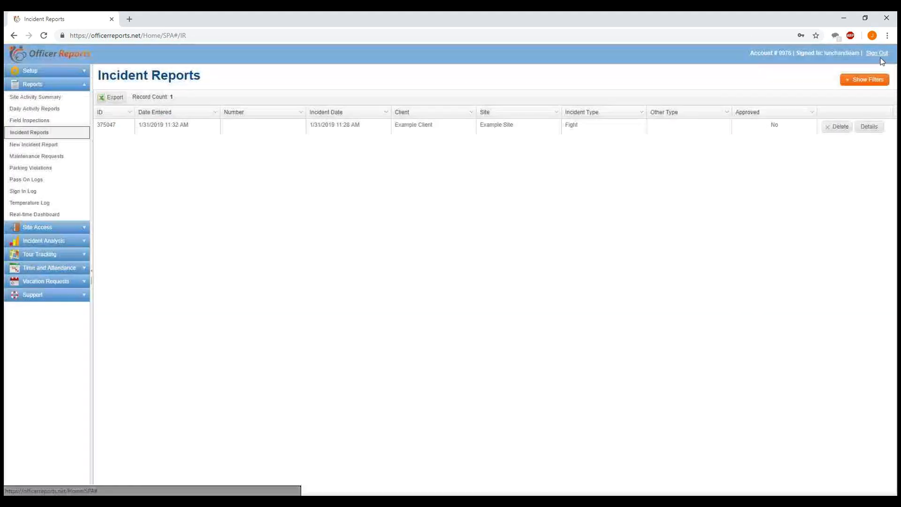
right_click(425, 202)
click(244, 187)
click(29, 120)
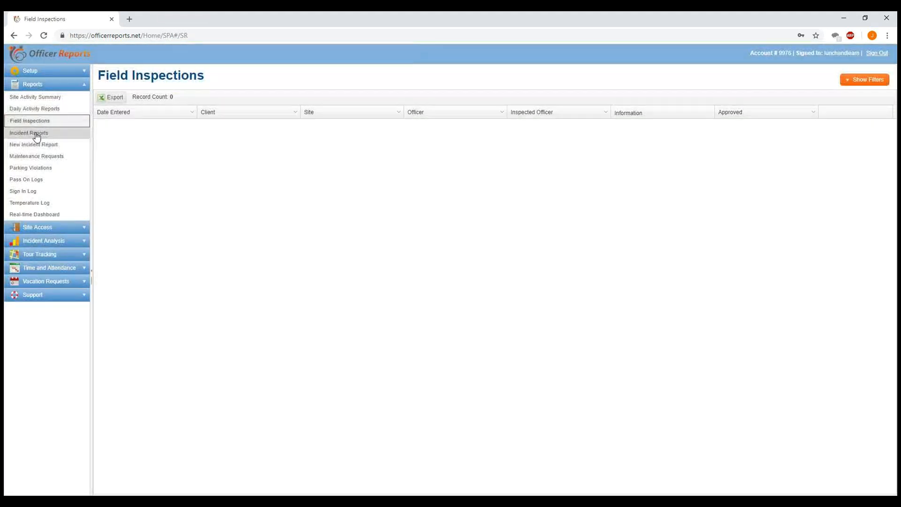
click(34, 133)
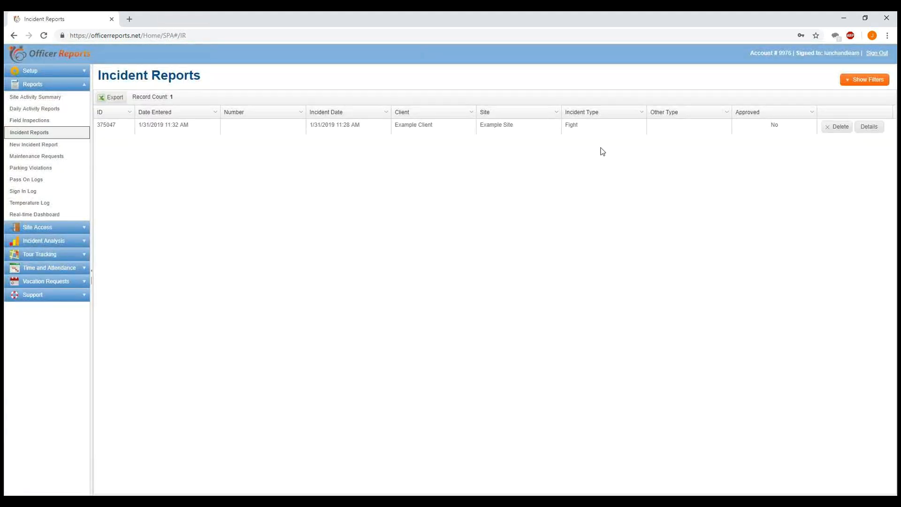
drag(745, 126, 794, 129)
drag(567, 129, 596, 130)
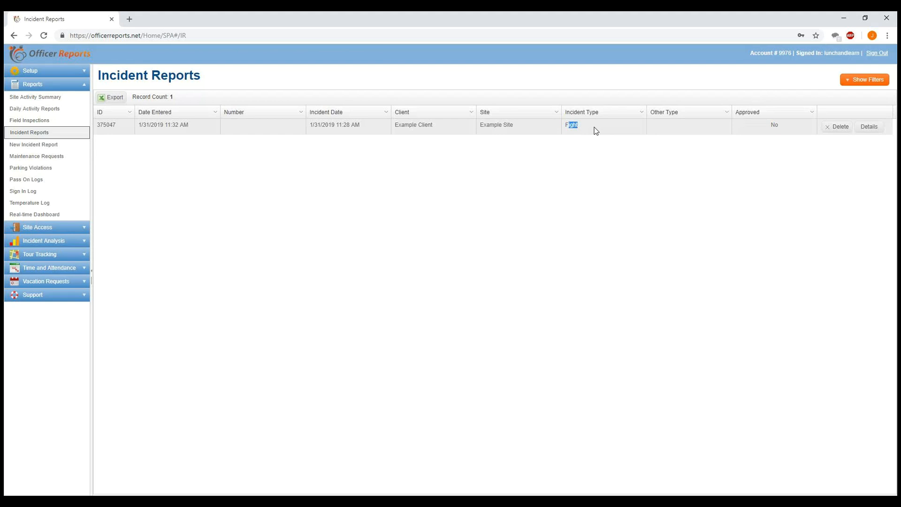
click(598, 175)
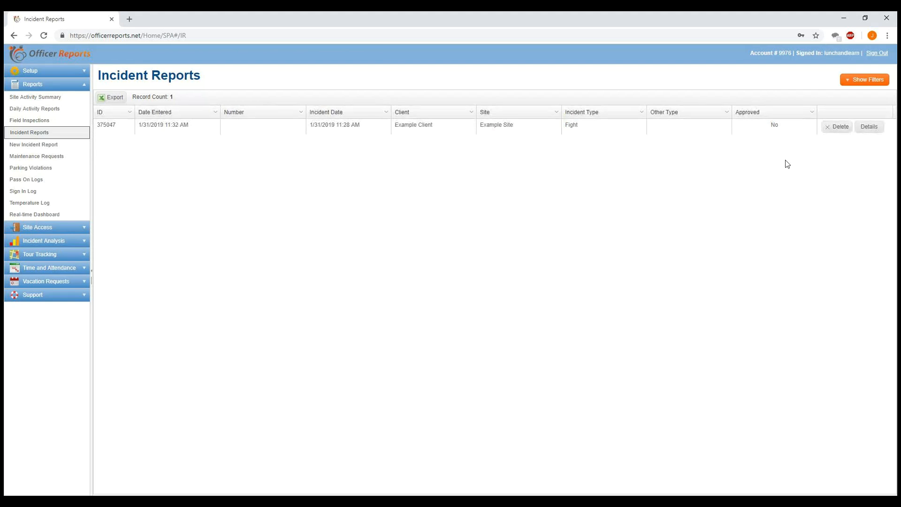
Reopen the incident report's details and examine its comments and its last-modified date and author
click(869, 126)
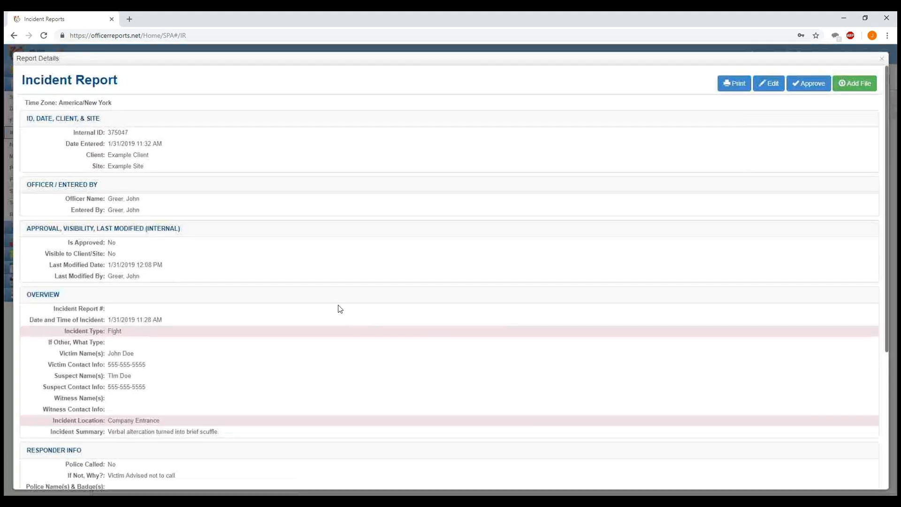
scroll(148, 341, down, 5)
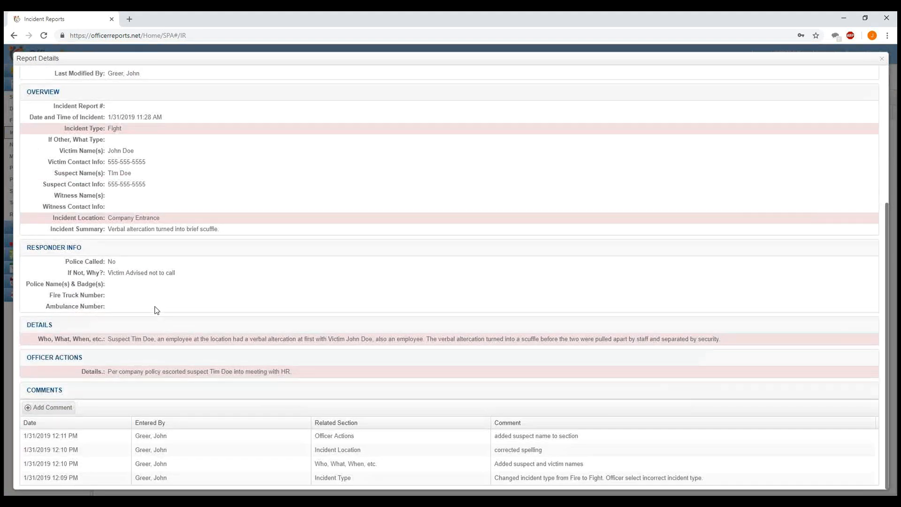
scroll(156, 310, up, 5)
drag(65, 266, 164, 266)
drag(69, 276, 159, 281)
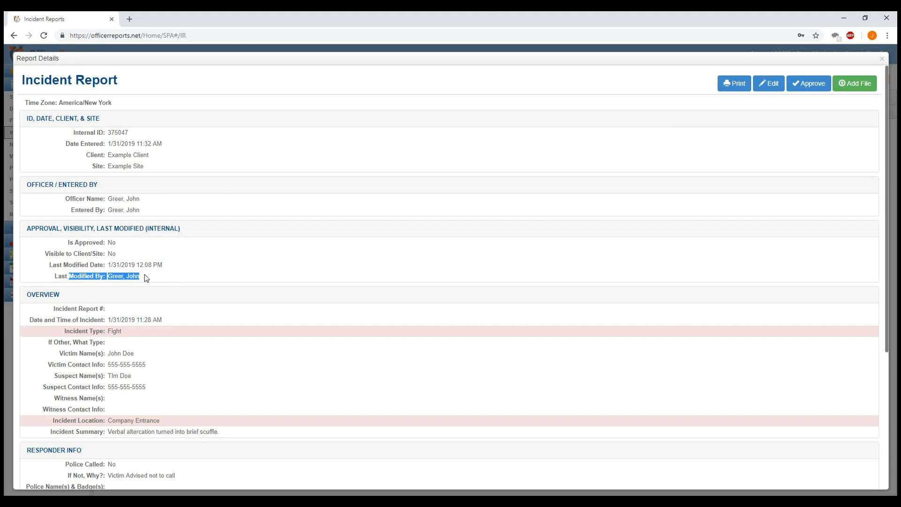
click(206, 278)
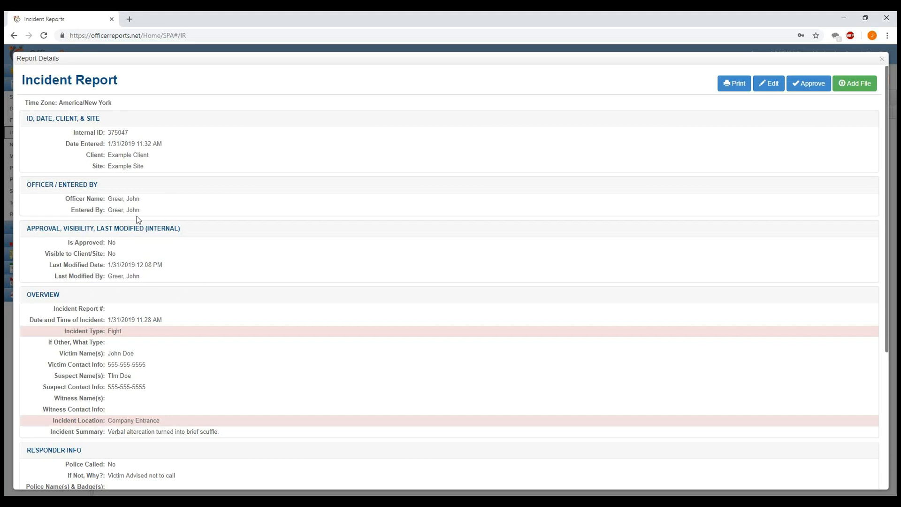
Approve the incident report and acknowledge the approval
drag(87, 243, 139, 258)
right_click(808, 91)
click(754, 111)
click(801, 83)
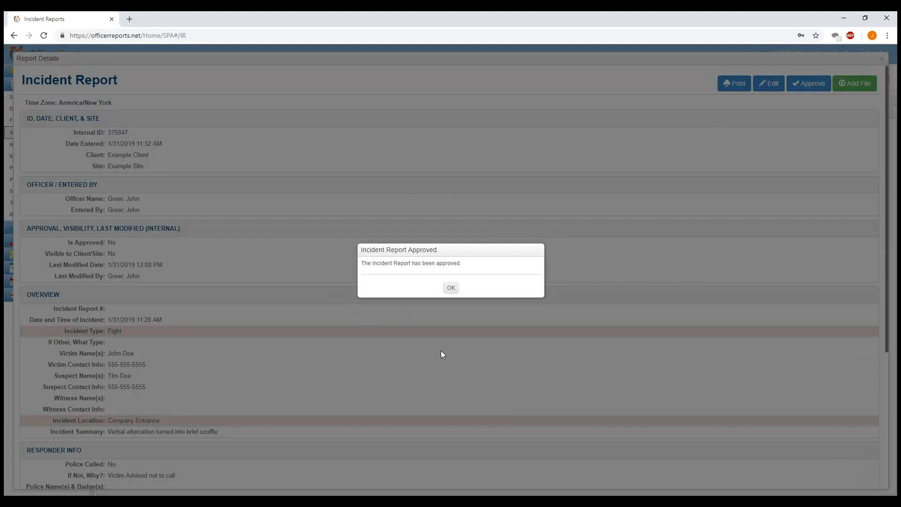
click(451, 287)
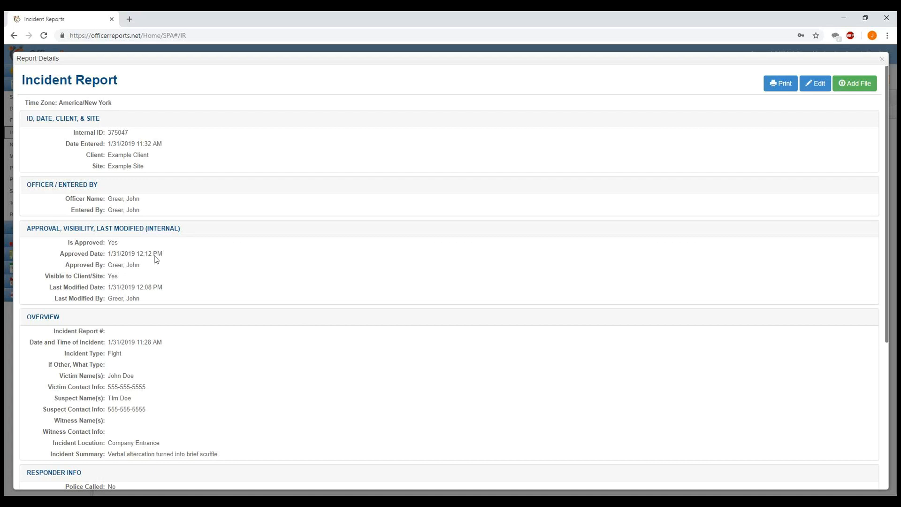
Examine the report's approval date, approver and client/site visibility, close it, and check its Approved column in the Incident Reports list
drag(59, 249, 125, 251)
drag(58, 255, 161, 253)
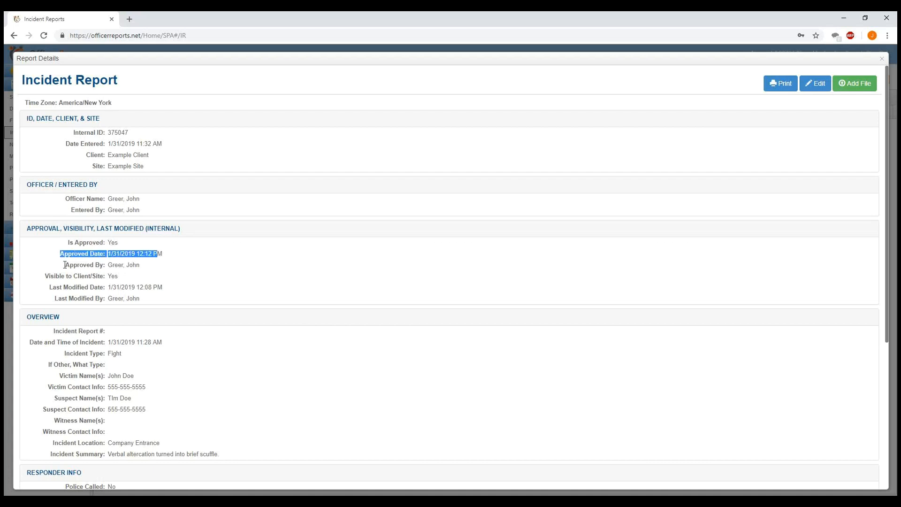
drag(65, 265, 162, 264)
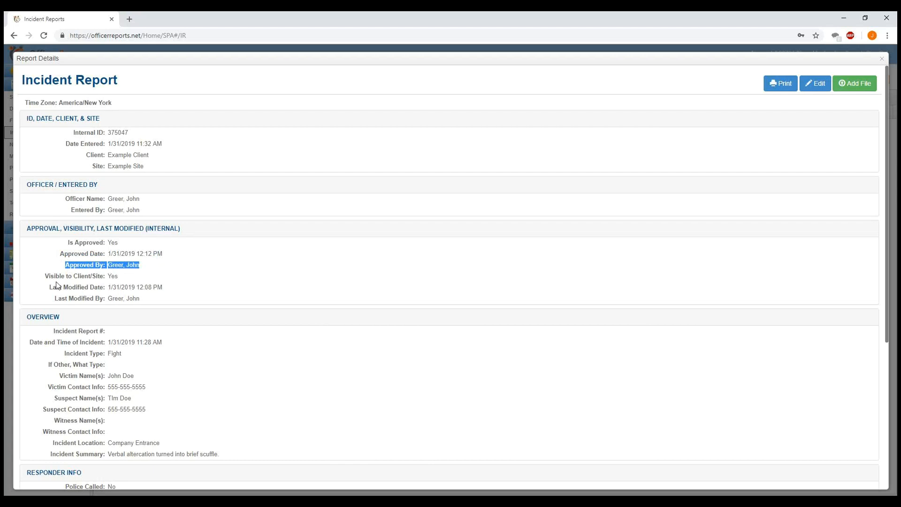
drag(45, 276, 119, 280)
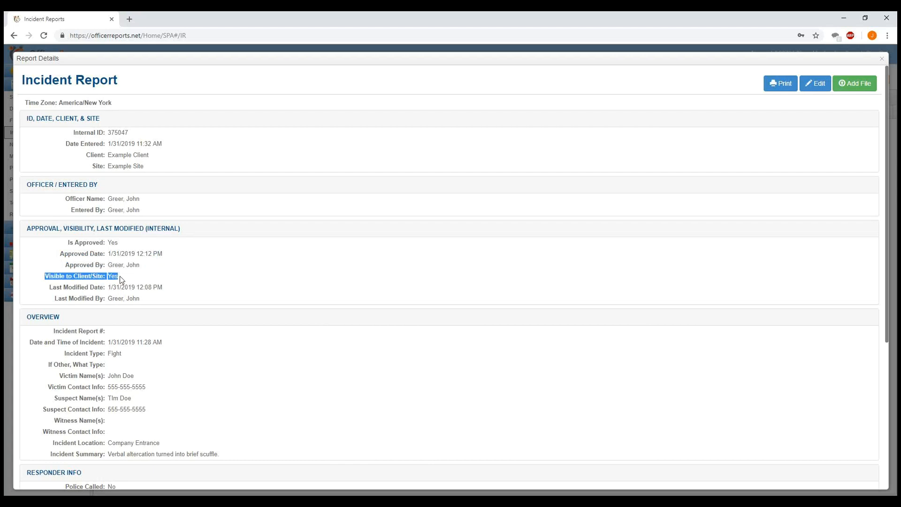
click(158, 278)
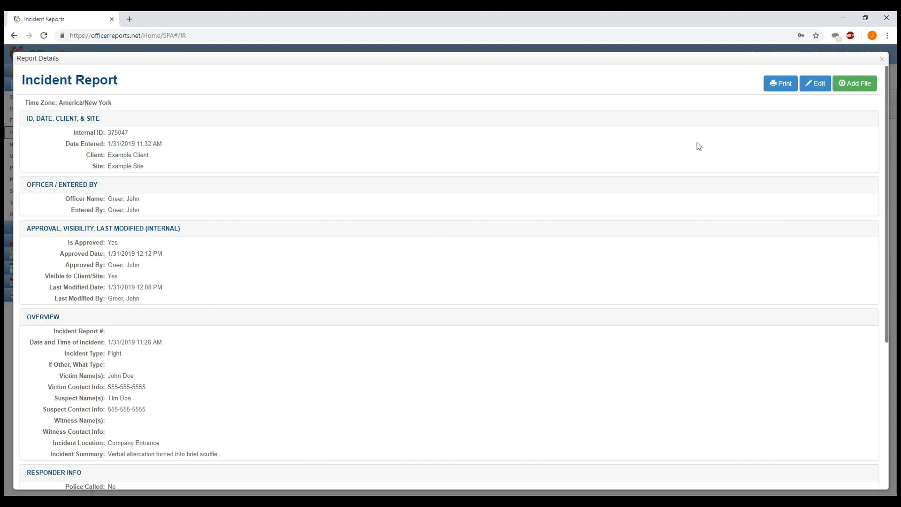
click(883, 60)
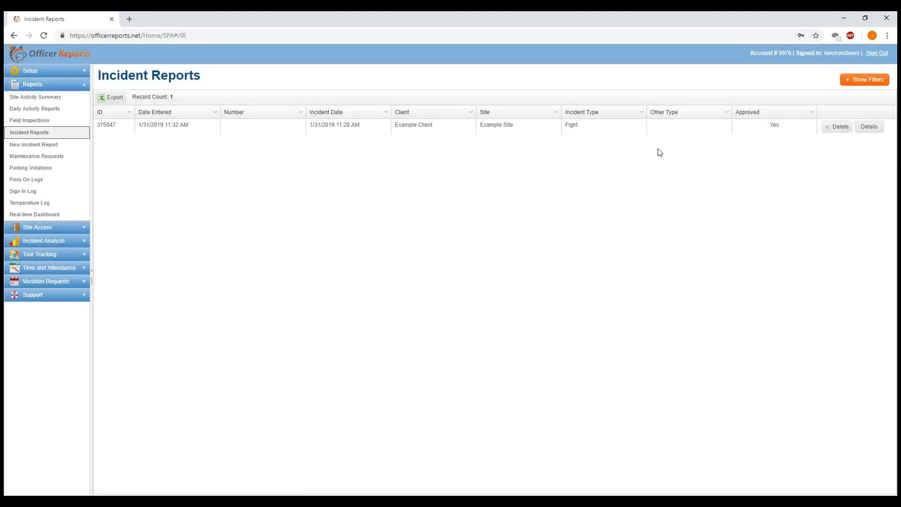
drag(762, 125, 783, 128)
Check the Approved column in the Daily Activity Reports list and open the Example Site report's details
click(54, 109)
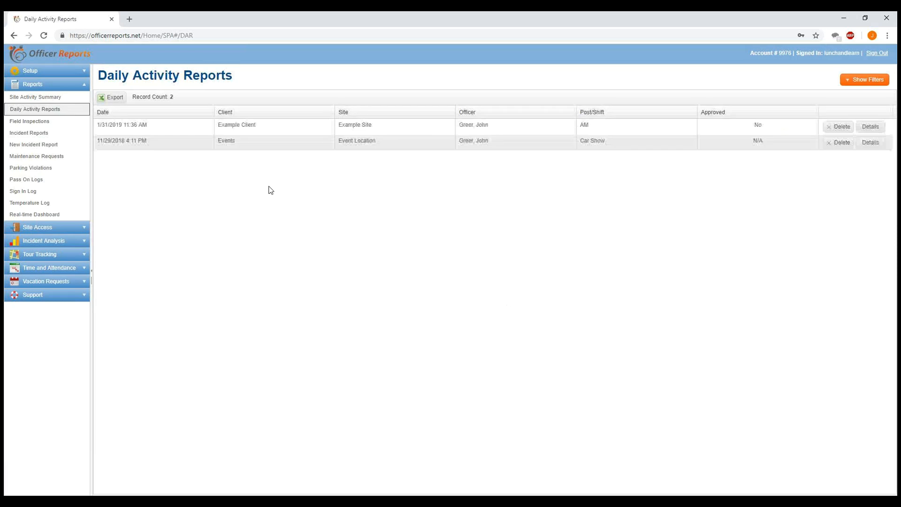
double_click(785, 131)
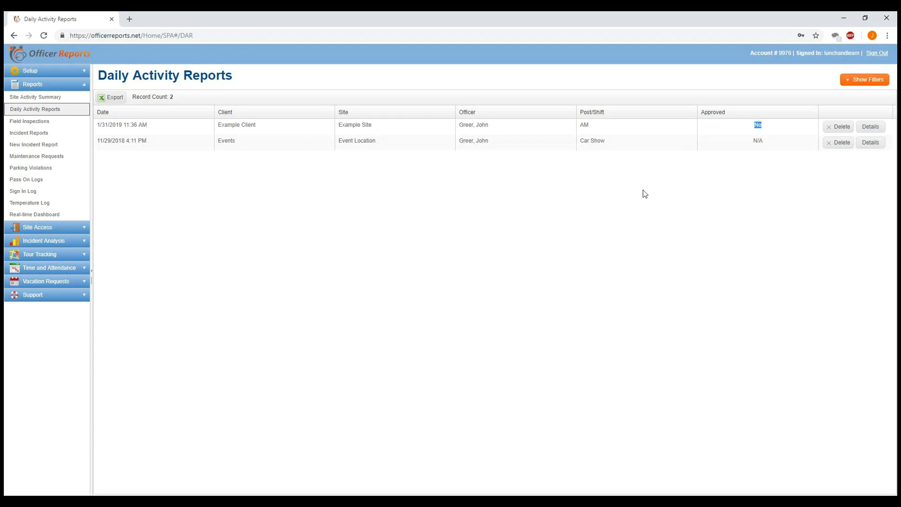
click(740, 188)
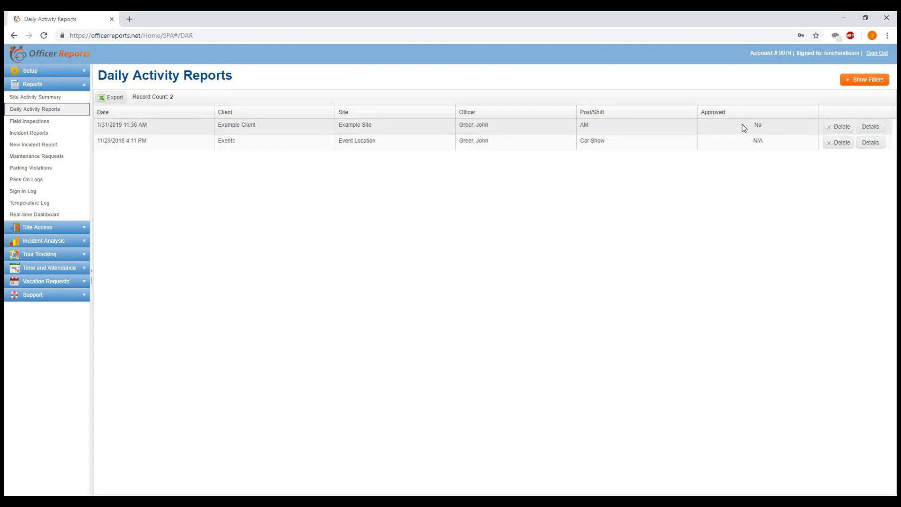
drag(744, 128, 772, 129)
click(871, 127)
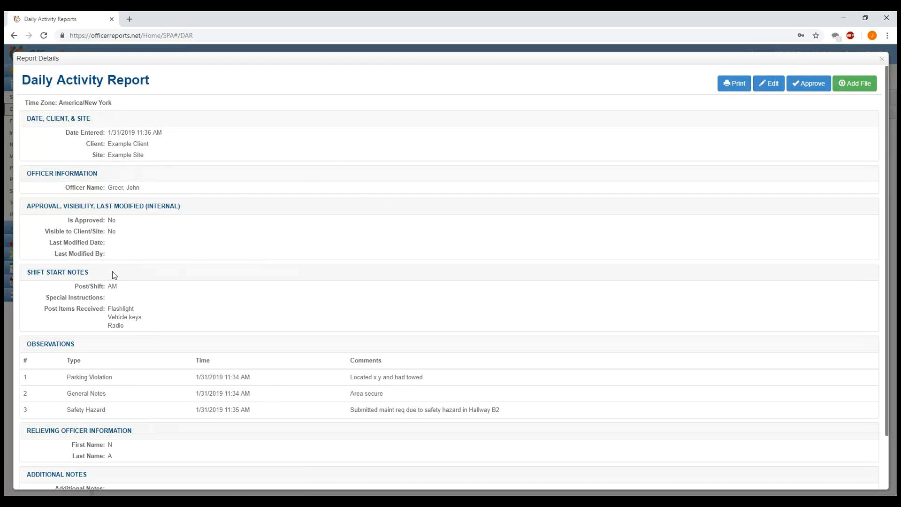
Review the daily activity report's editable shift notes, observations, relieving officer and additional notes fields, and leave the edit form without submitting
click(769, 83)
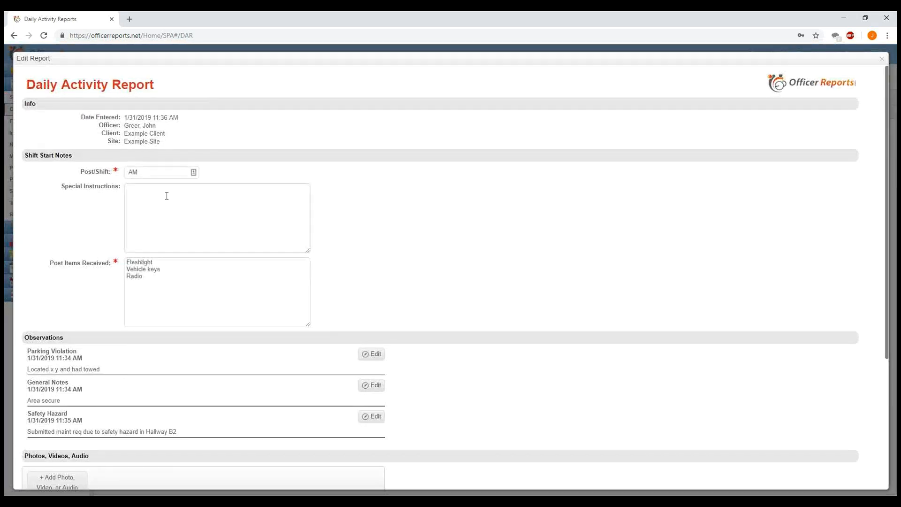
scroll(188, 212, down, 2)
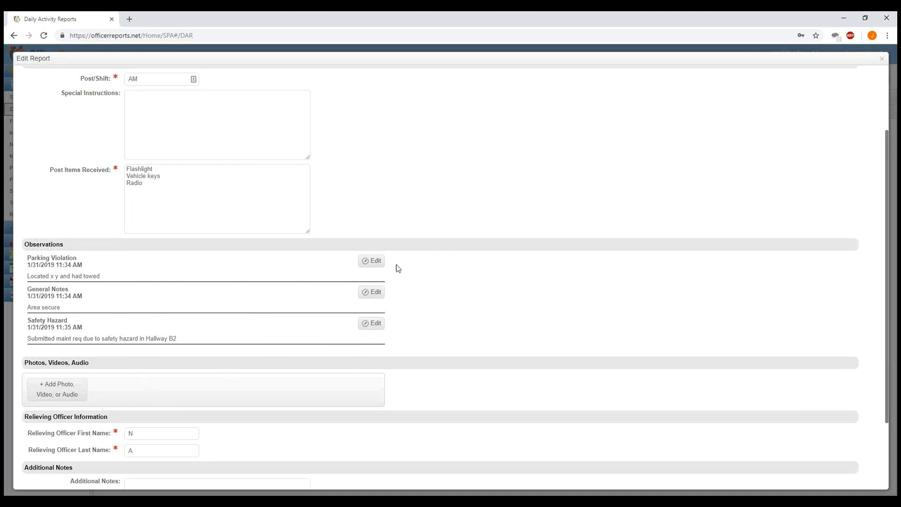
scroll(251, 363, down, 2)
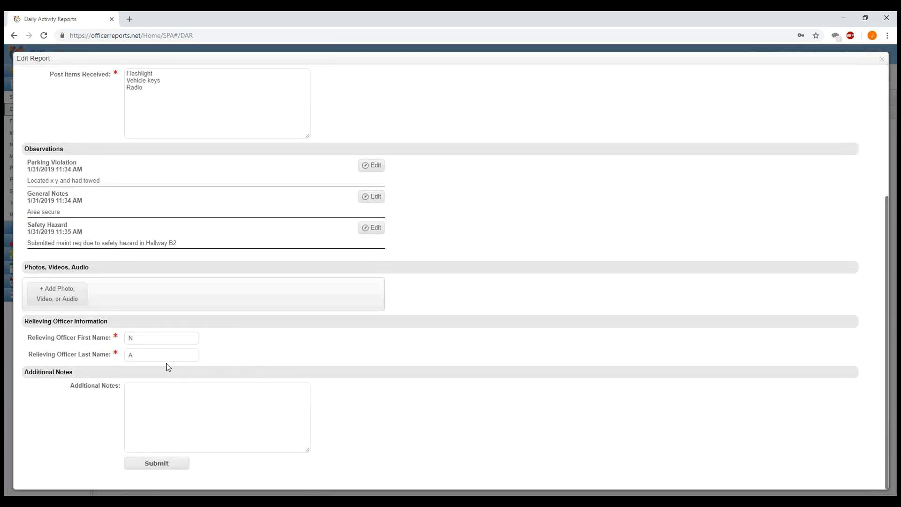
click(162, 410)
click(882, 58)
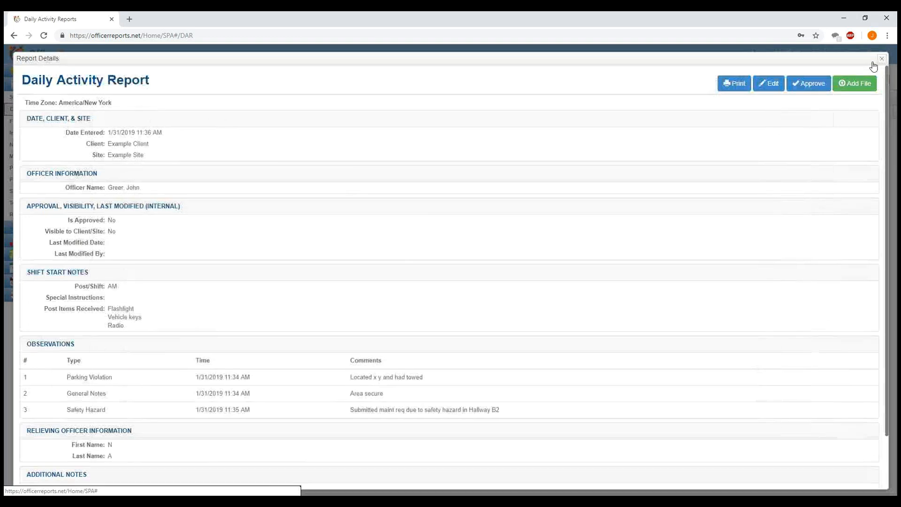
Examine the related sections offered for a comment on the daily activity report, select Observation 1, and discard the comment
scroll(80, 470, down, 2)
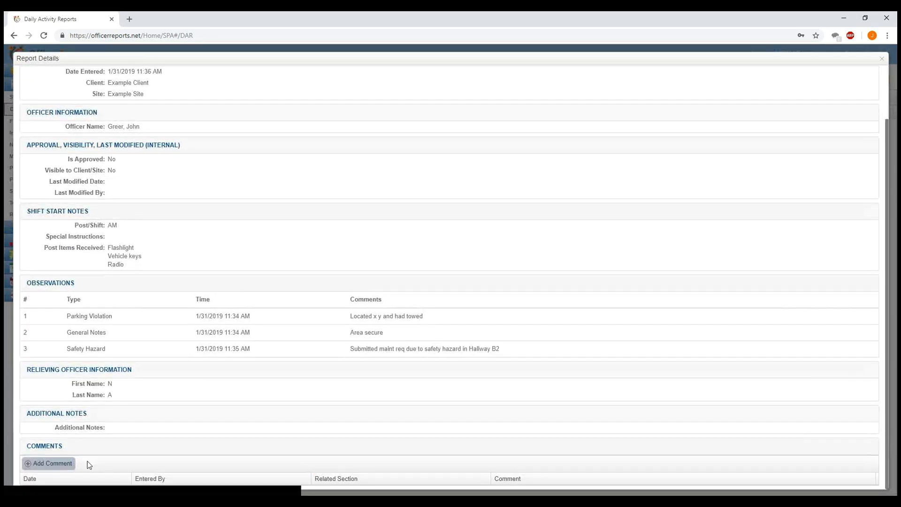
click(45, 467)
click(503, 227)
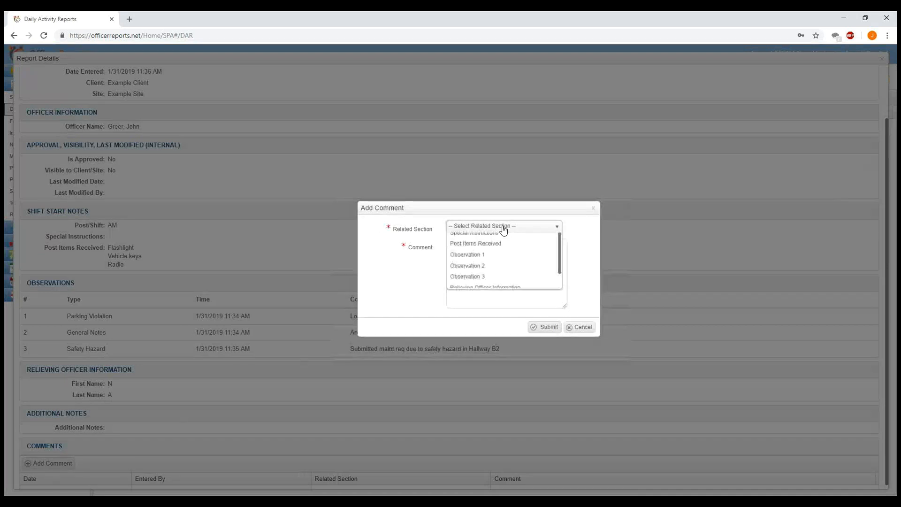
scroll(508, 258, down, 3)
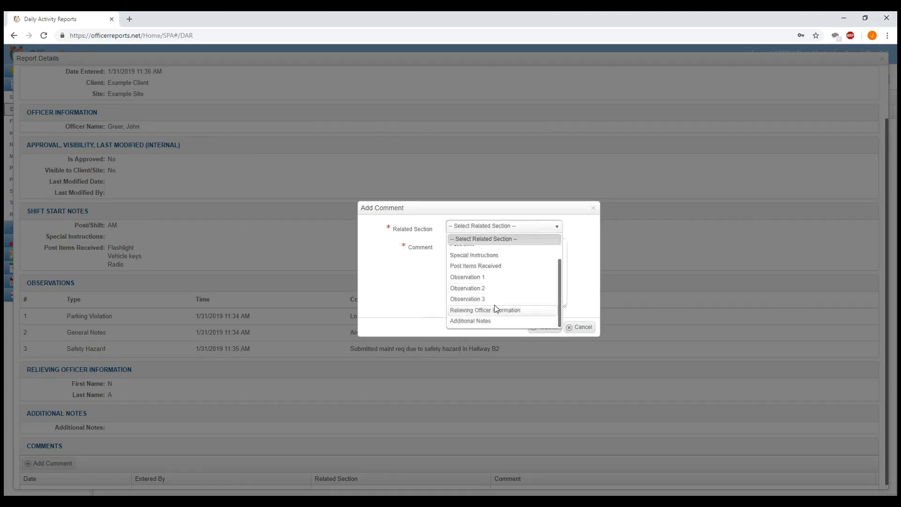
click(494, 278)
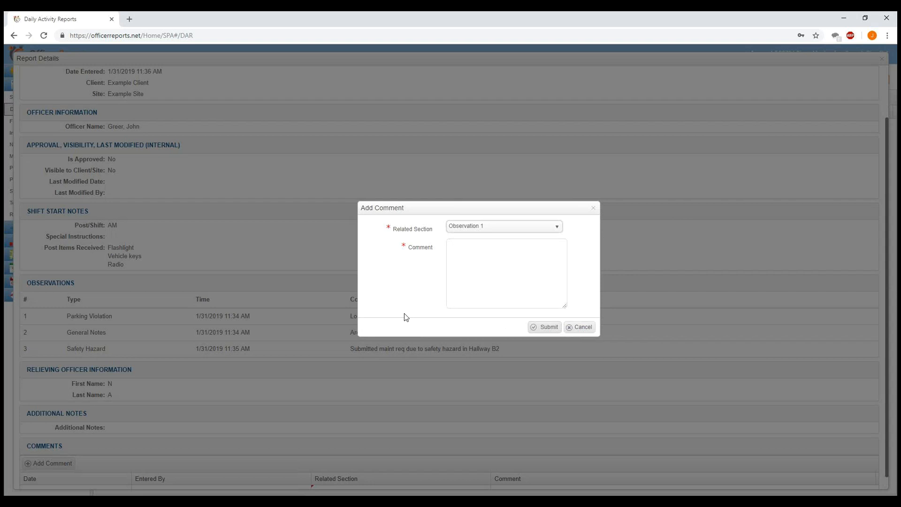
click(583, 327)
scroll(610, 300, up, 2)
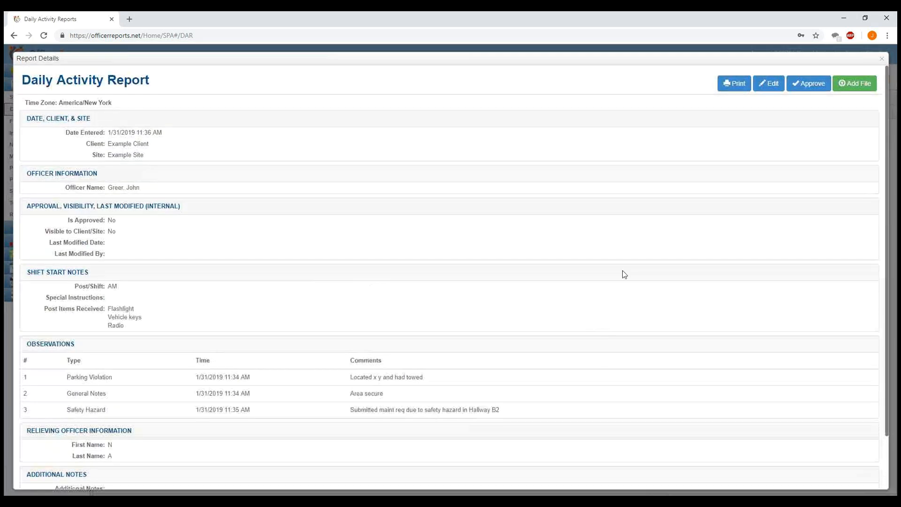
Close the daily activity report and compare the Approved columns of the Incident Reports and Daily Activity Reports lists
click(882, 61)
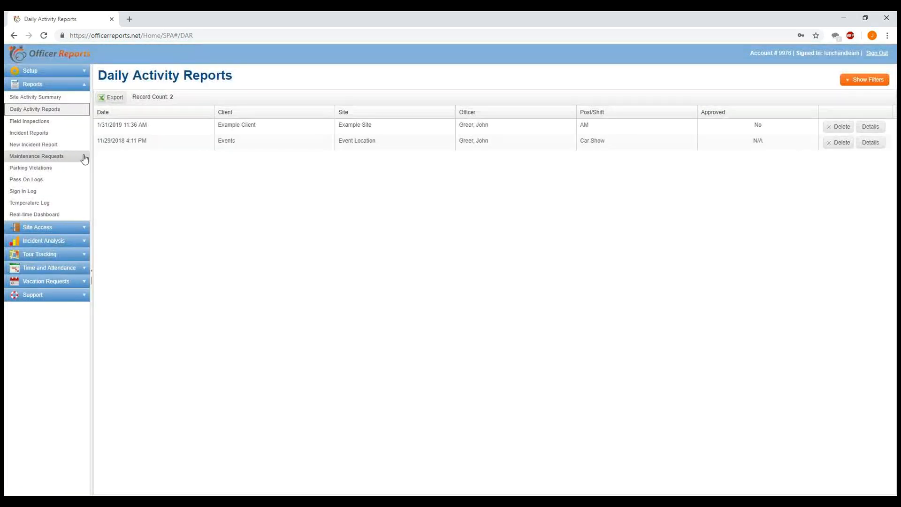
click(53, 133)
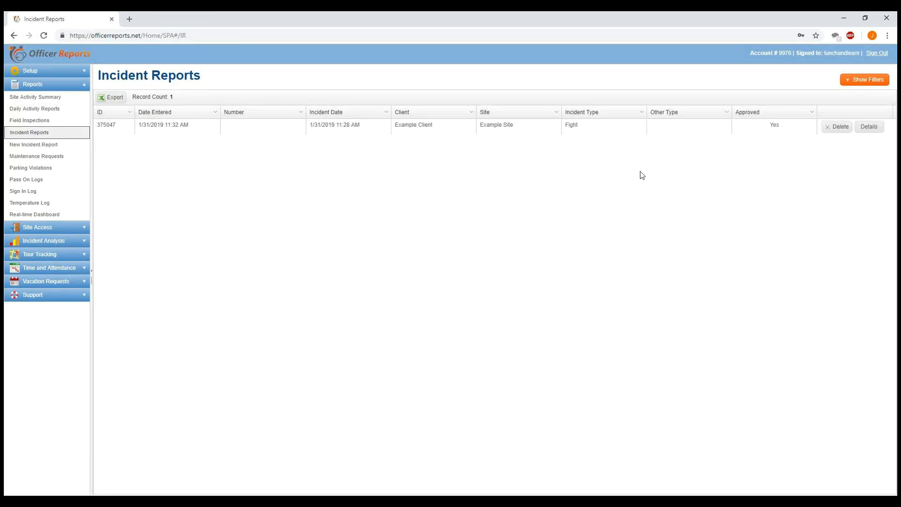
drag(769, 126, 784, 130)
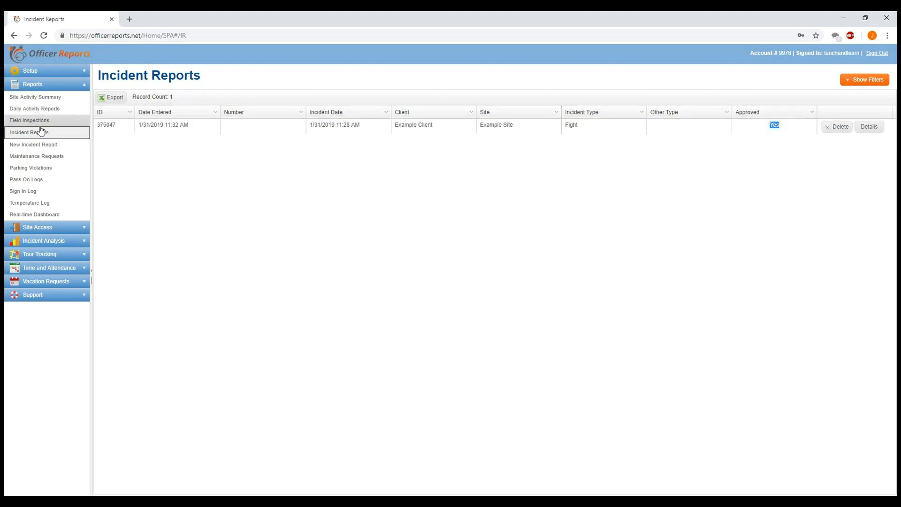
click(61, 110)
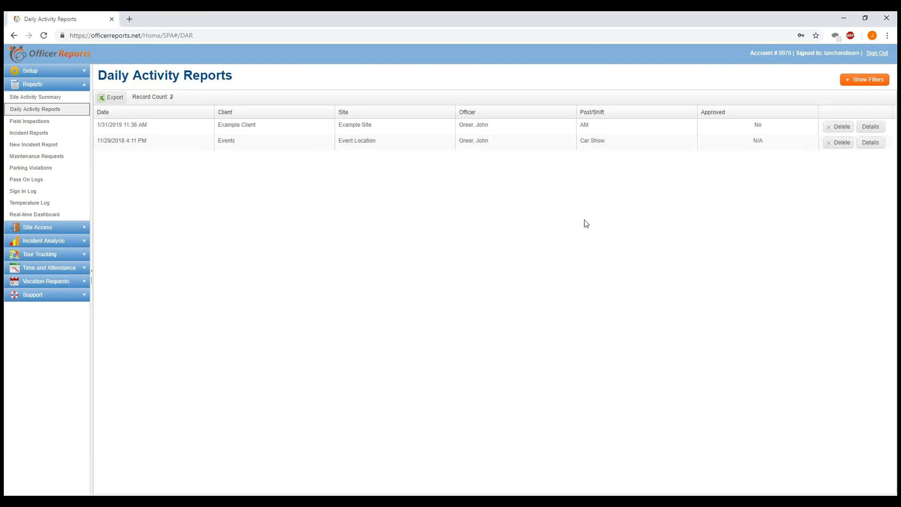
drag(775, 126, 733, 129)
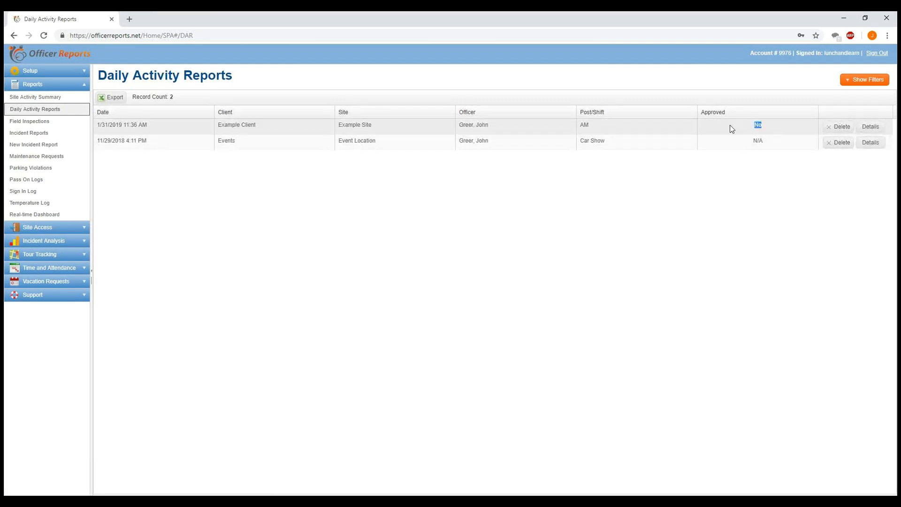
click(730, 206)
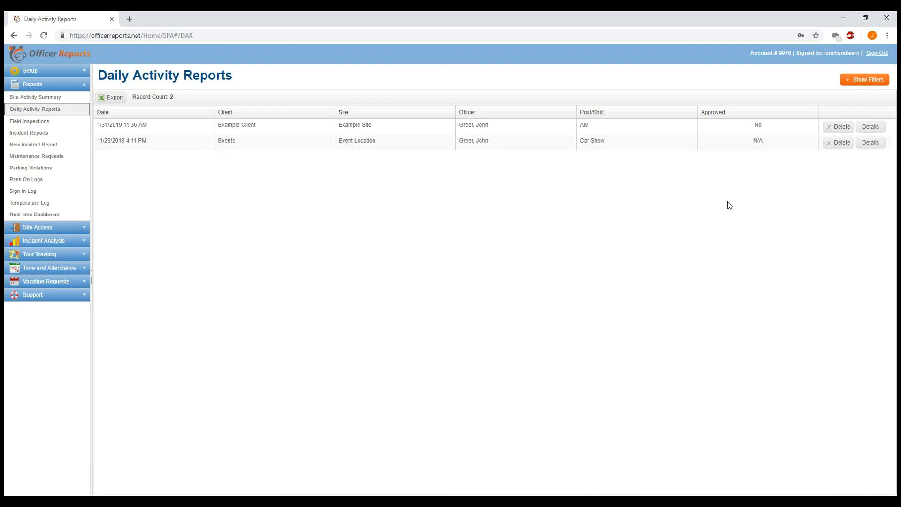
Check the Event Location report's Approved column, view its details and available actions, and close it
click(745, 136)
click(336, 145)
drag(336, 145, 377, 144)
drag(753, 147, 782, 147)
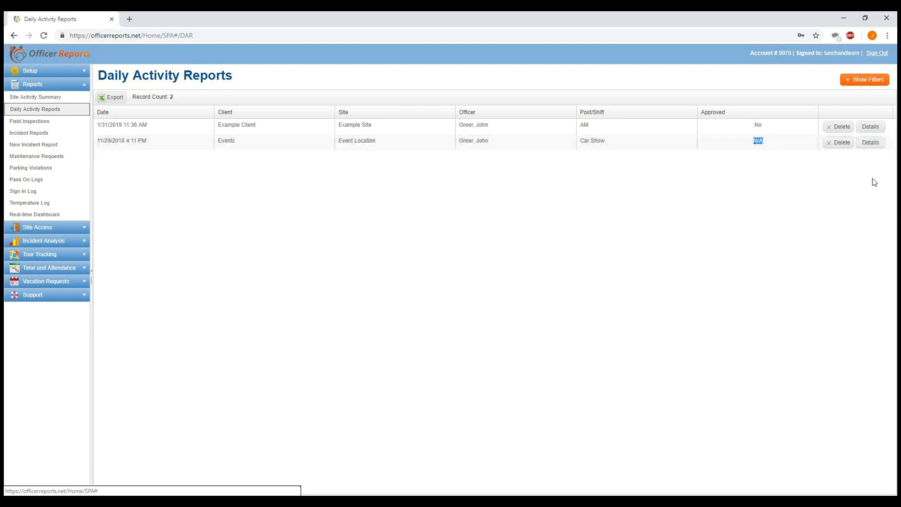
click(875, 144)
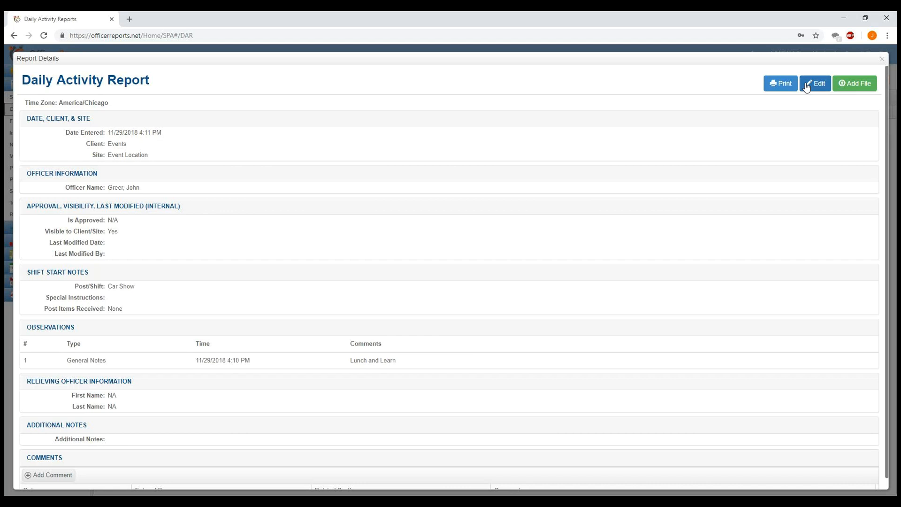
click(882, 58)
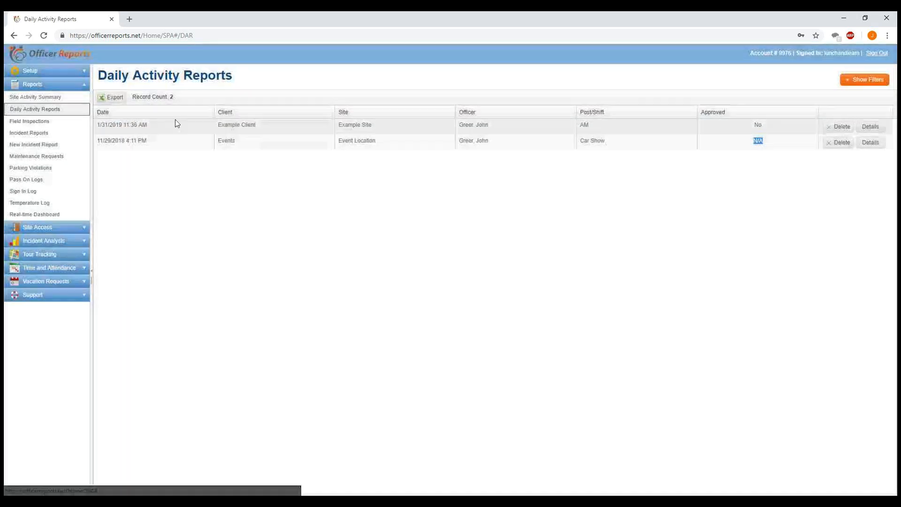
Review the Example Site's report options for approval, editing and emailing in the site setup, and close them without updating
click(56, 71)
click(42, 96)
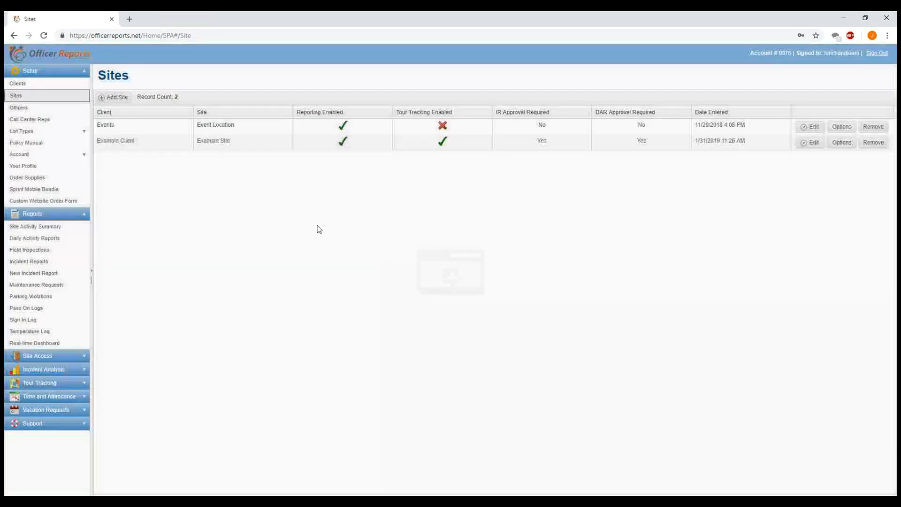
click(817, 148)
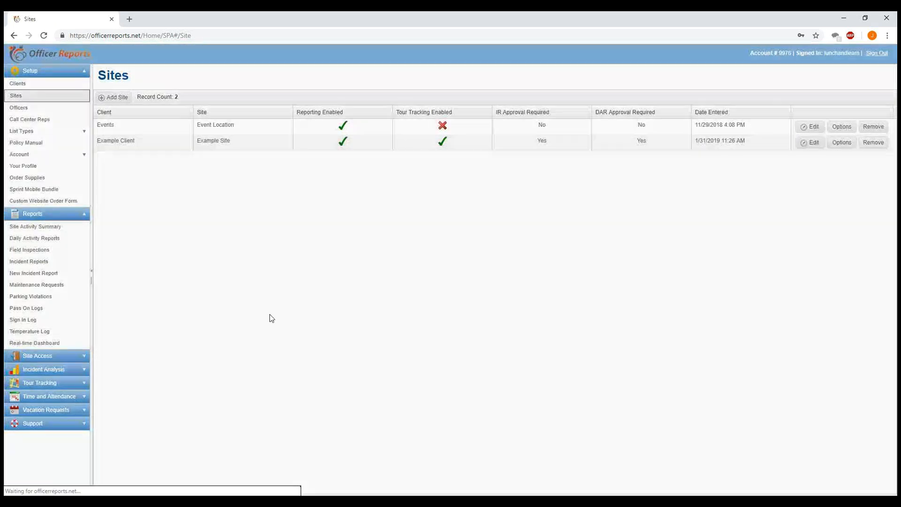
click(323, 122)
click(301, 115)
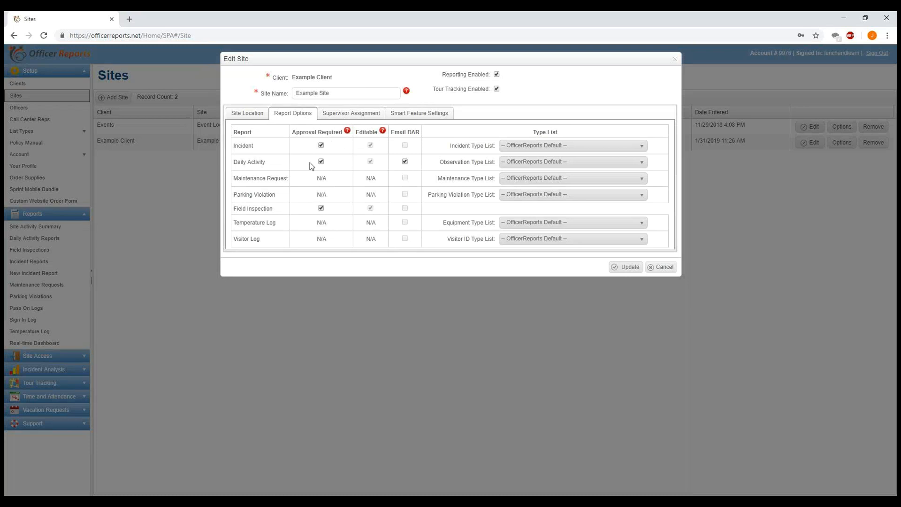
click(663, 267)
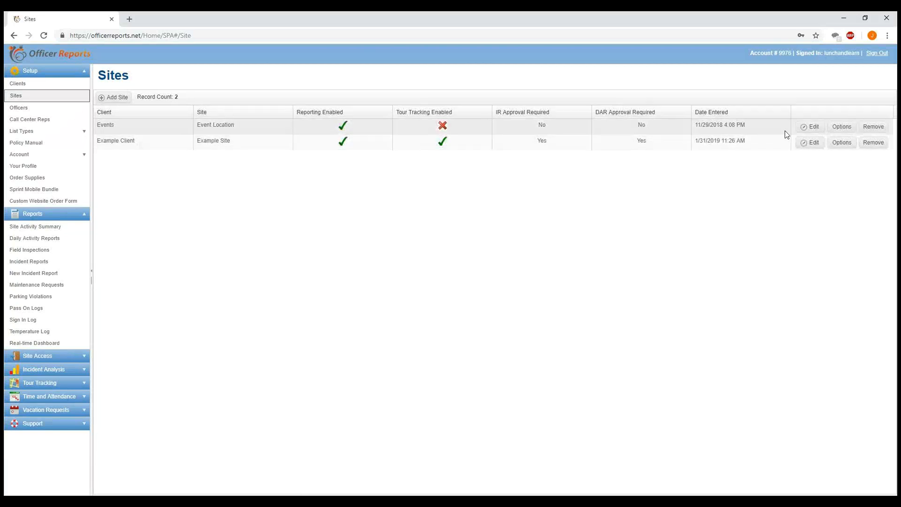
Open the Event Location site's report options for editing
click(805, 127)
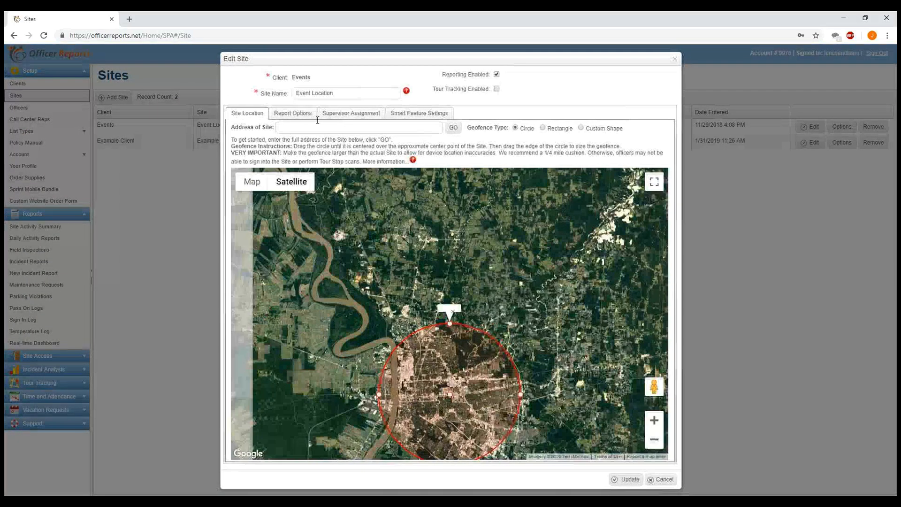
click(293, 114)
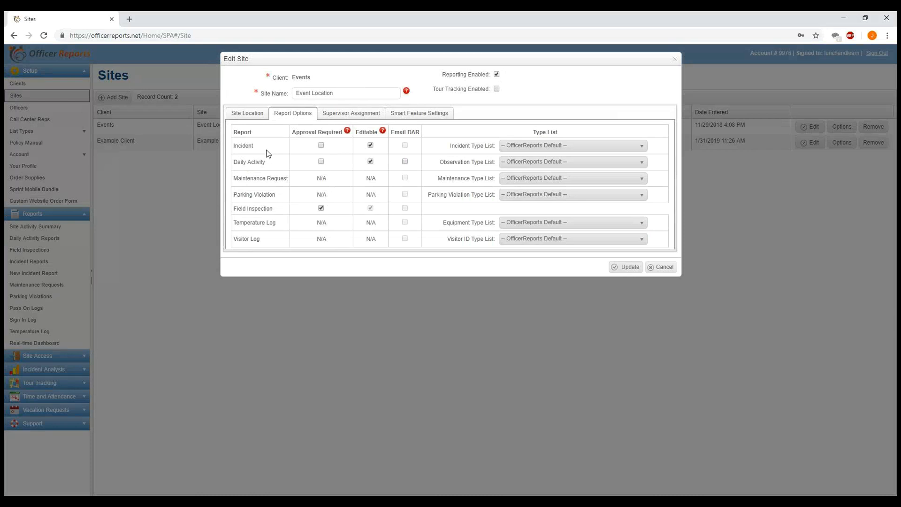
Turn off editing of Incident and Daily Activity reports for the Event Location site and save the site
click(370, 146)
click(370, 162)
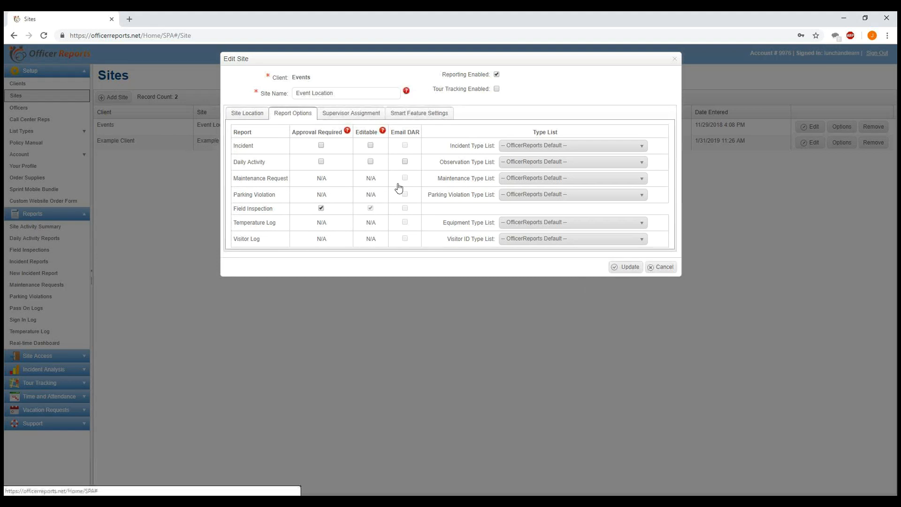
click(628, 267)
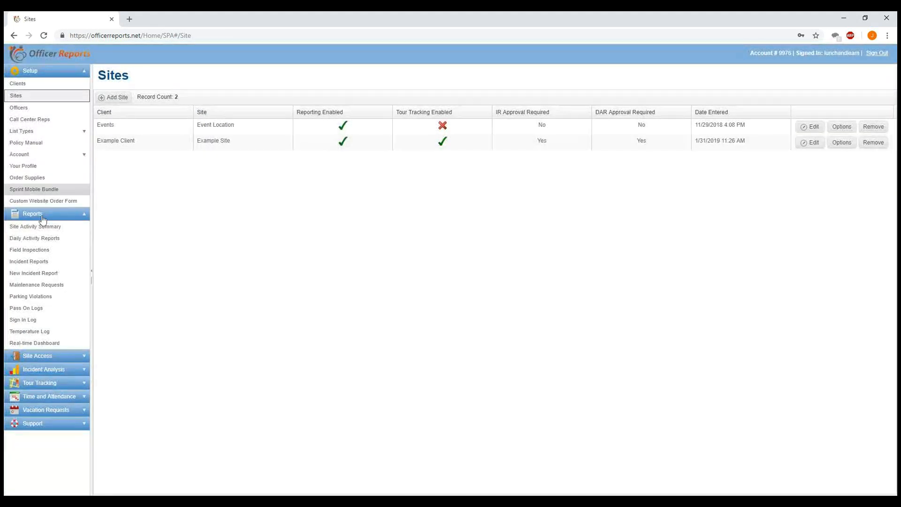
View the Event Location daily activity report's details, check which actions it offers, and close it
click(56, 240)
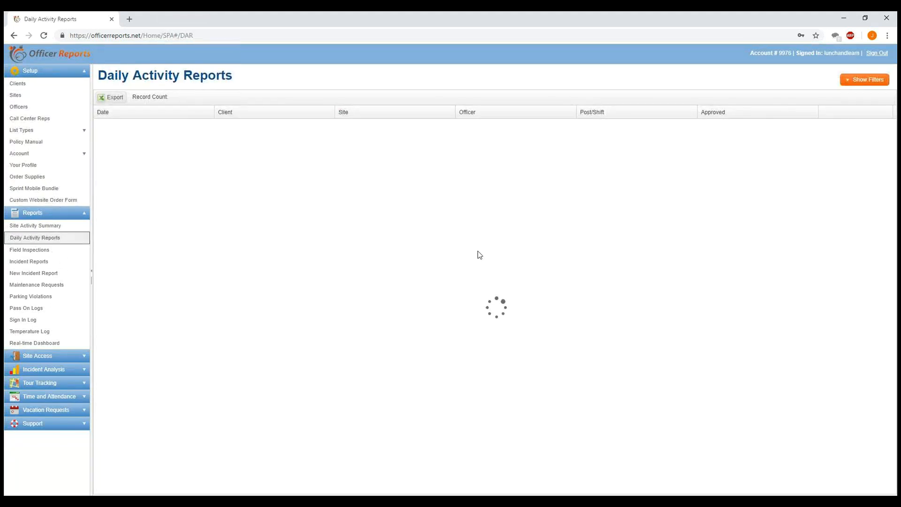
drag(348, 142, 382, 141)
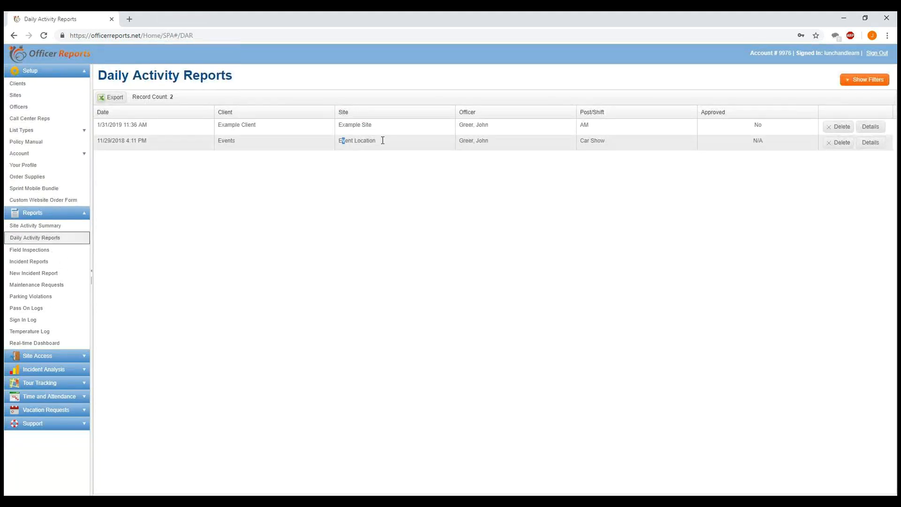
click(868, 148)
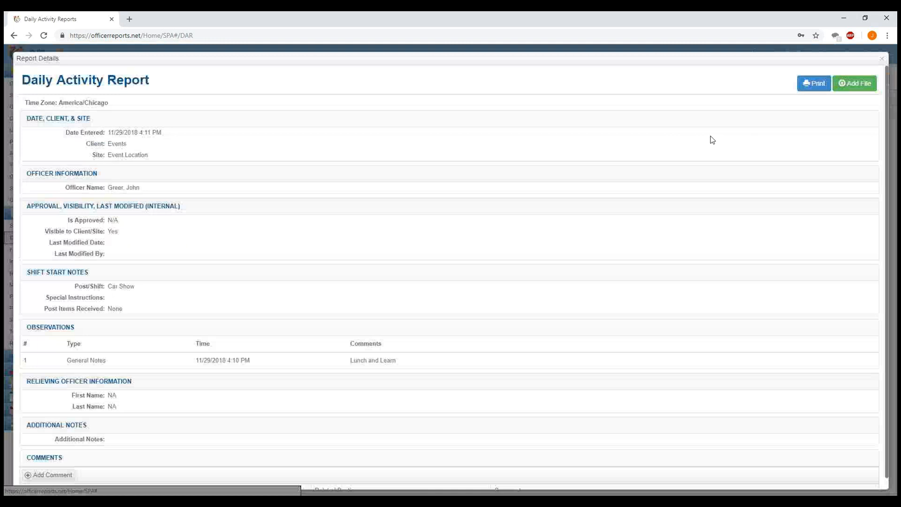
click(882, 58)
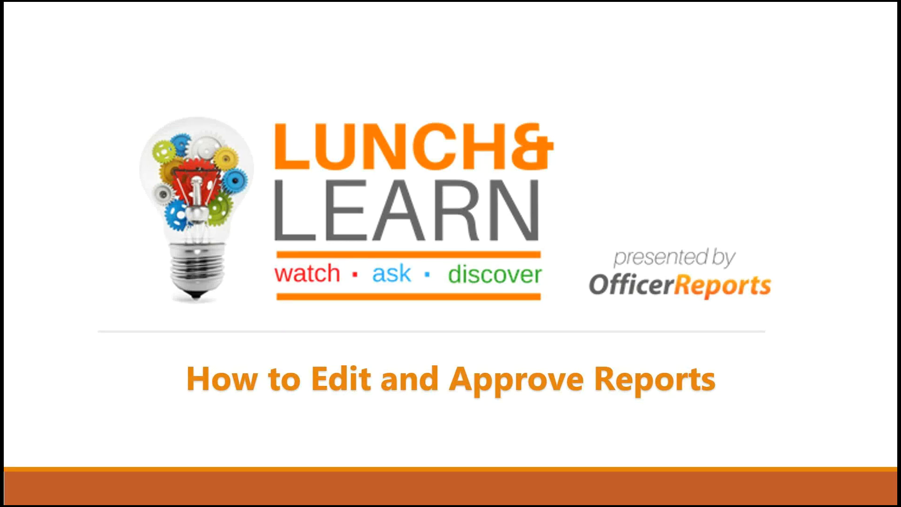
key(Right)
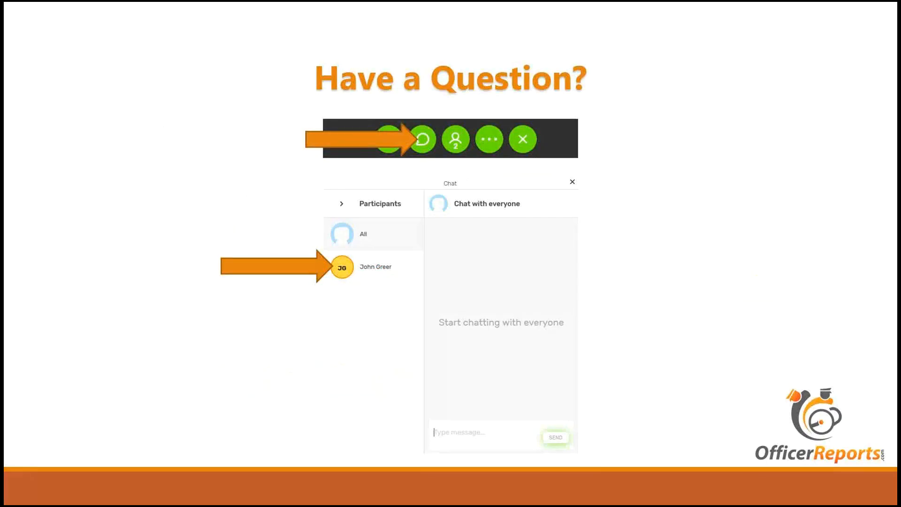